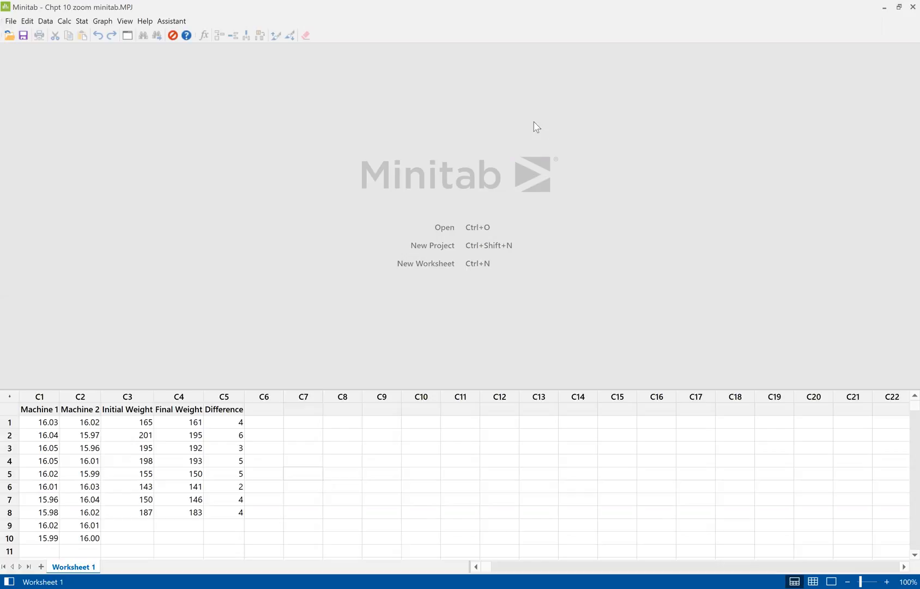
click(82, 21)
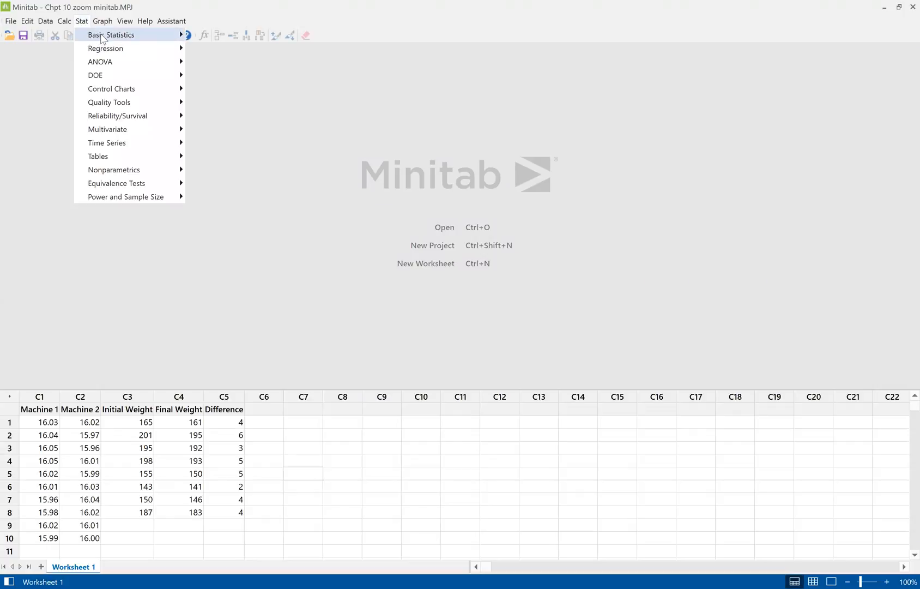
mouse_move(102, 38)
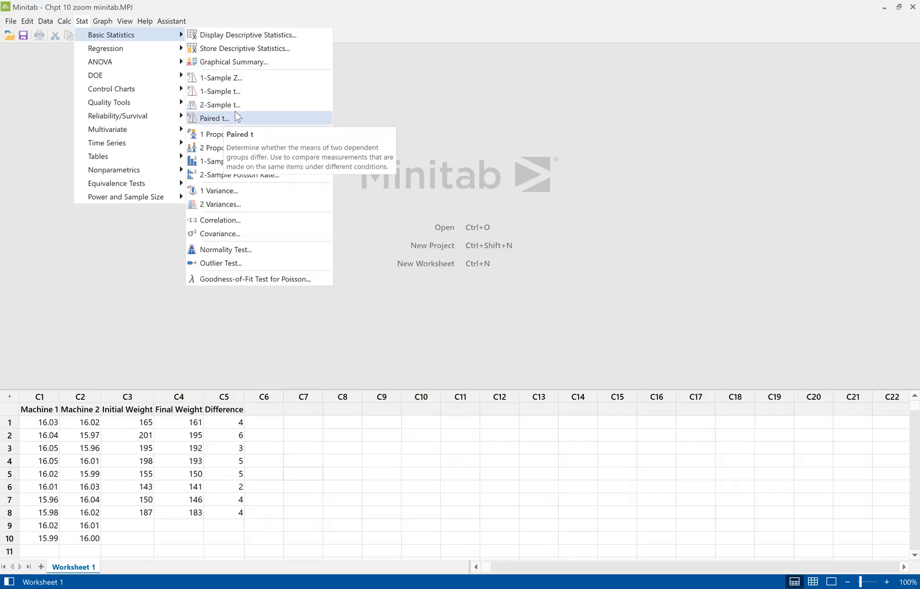
click(828, 151)
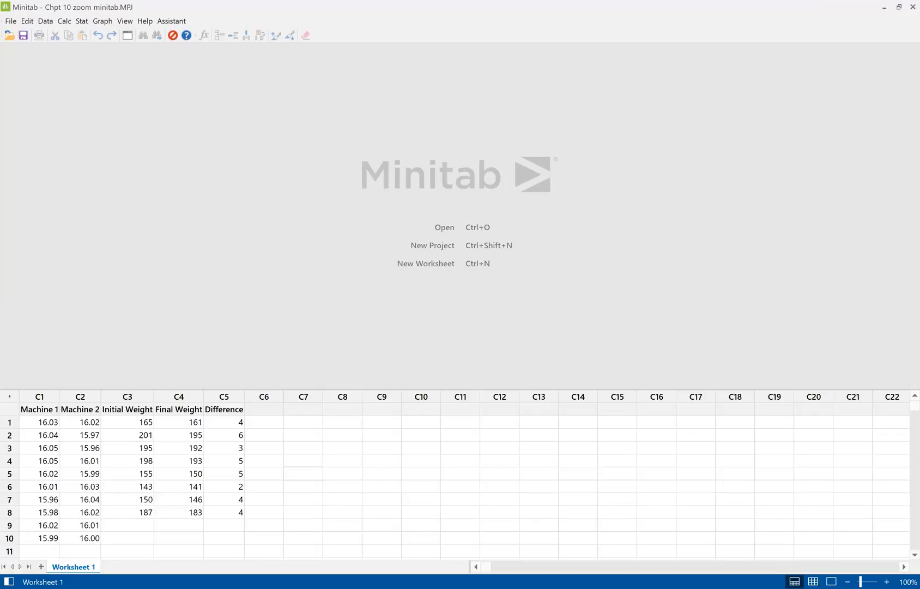
Start a 2-Sample t test and set its data source to summarized data
click(79, 21)
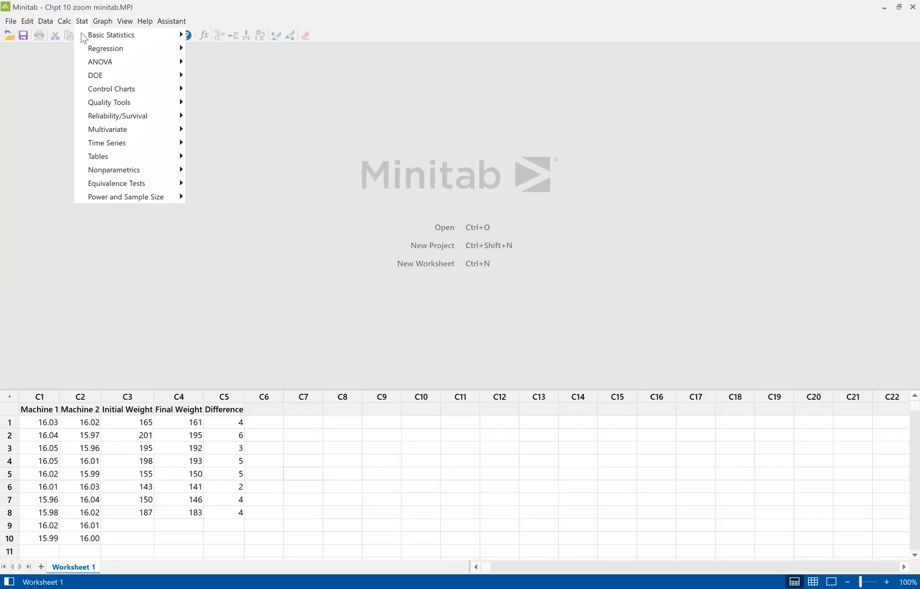
mouse_move(85, 41)
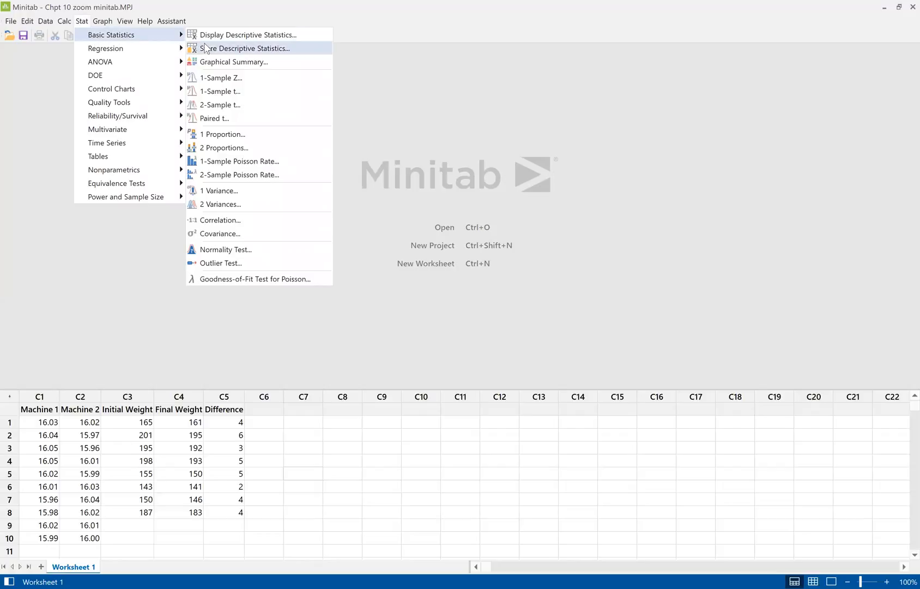
click(216, 104)
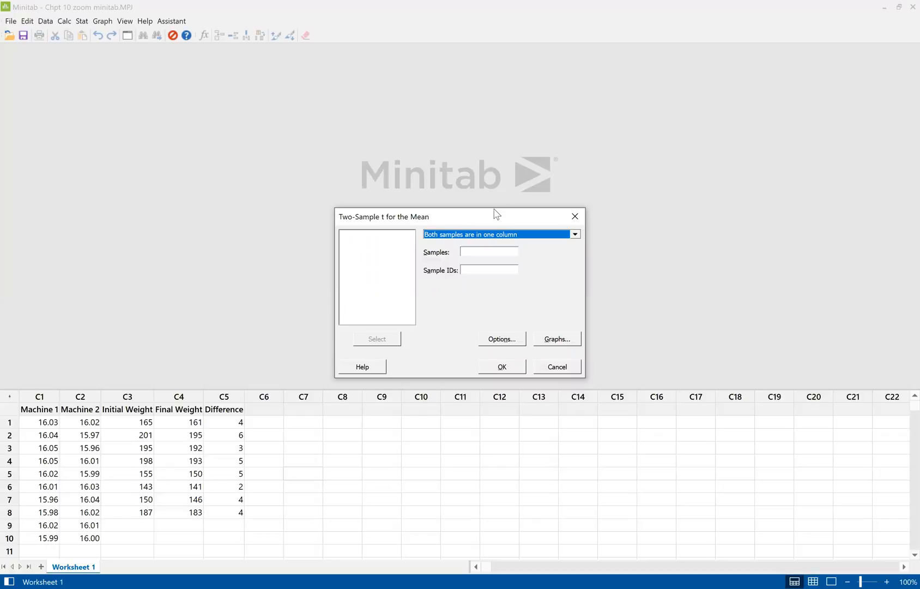
click(575, 235)
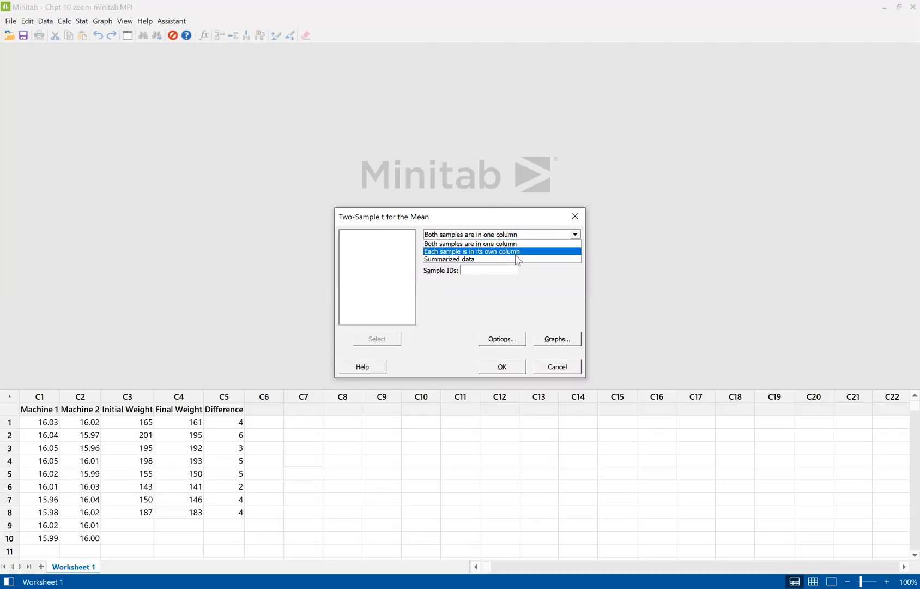
click(513, 259)
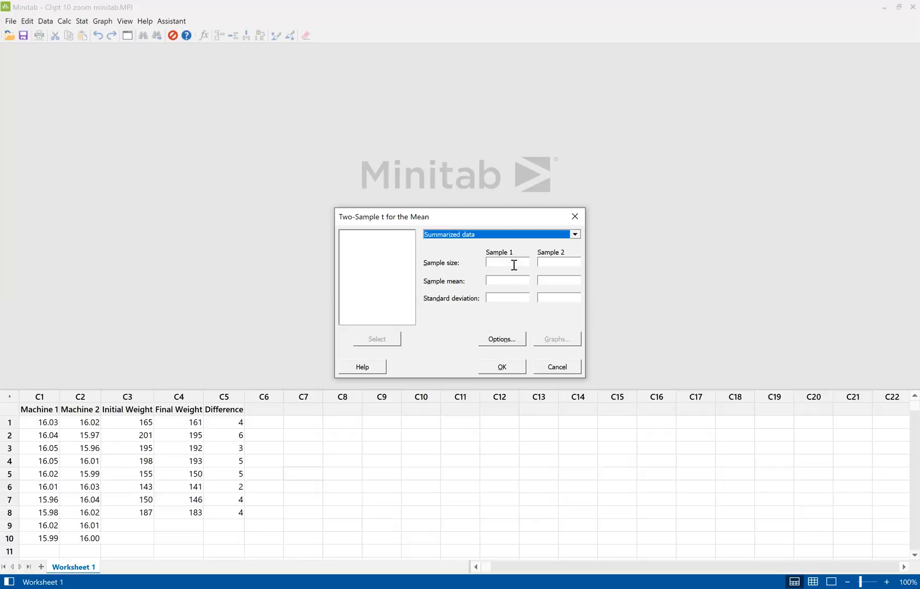
Enter Sample 1's summary statistics: sample size 10, sample mean 4.7 and standard deviation 10
click(514, 264)
text(10)
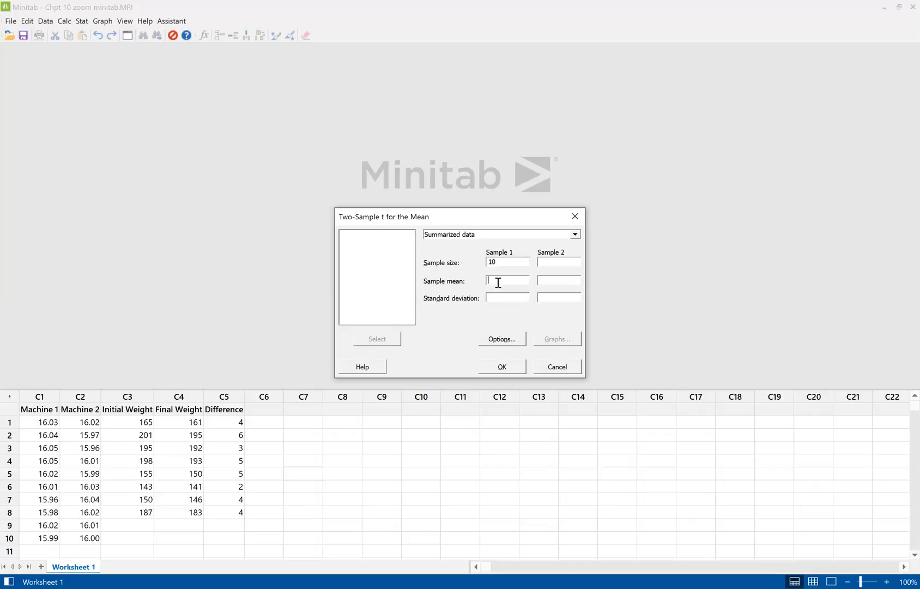
text(4.7)
click(489, 298)
text(10)
Enter Sample 2's summary statistics: sample size 15, sample mean 7.8 and standard deviation 5
click(562, 263)
text(15)
text(7.8)
text(5)
Accept the test options with 95.0 confidence, hypothesized difference 0.0 and a not-equal alternative, then run the test and review its output
click(502, 340)
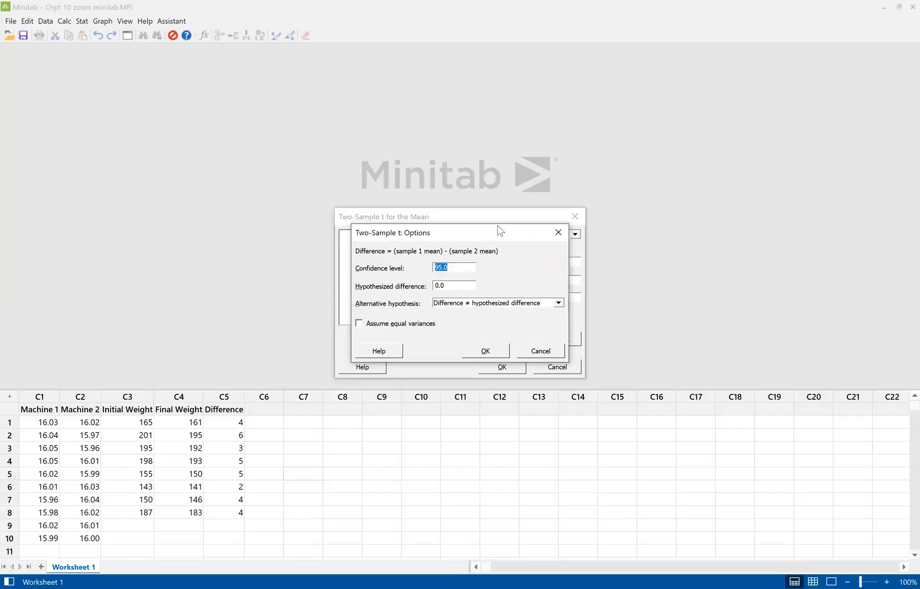
drag(498, 229, 743, 238)
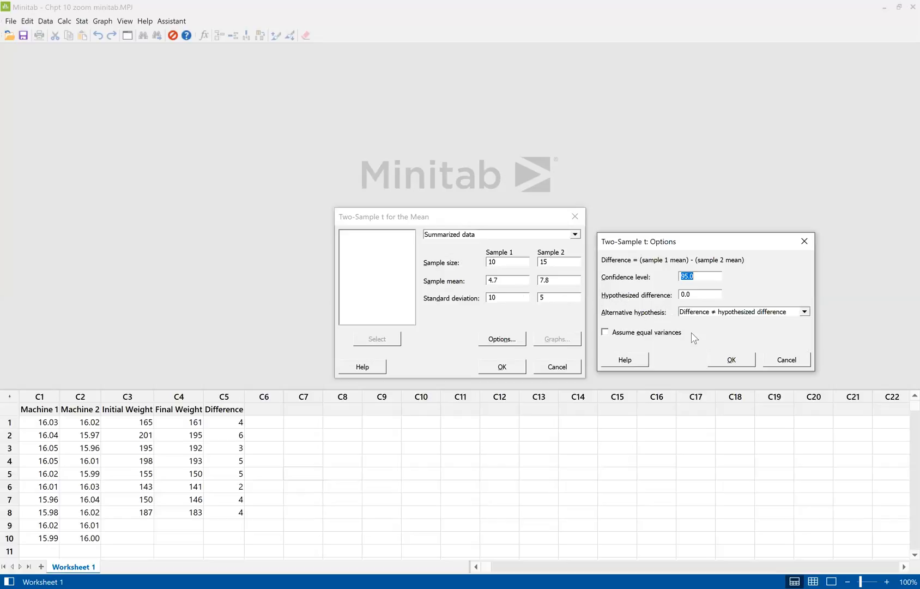
click(733, 361)
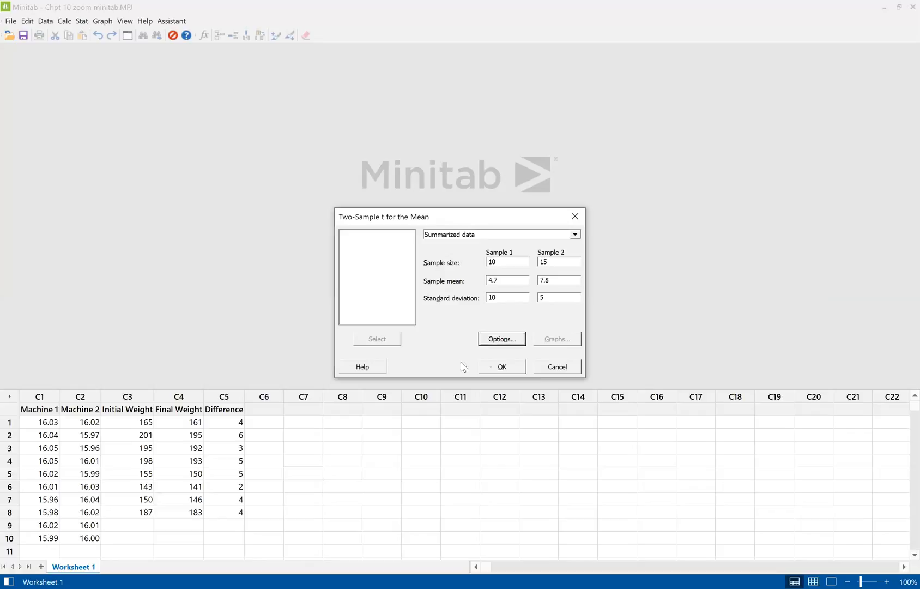
click(504, 367)
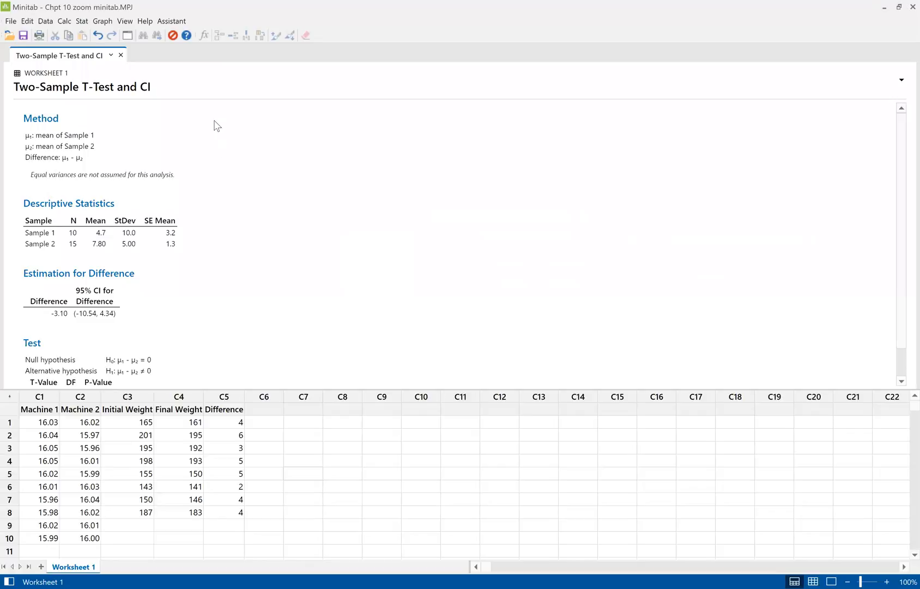
scroll(180, 163, down, 1)
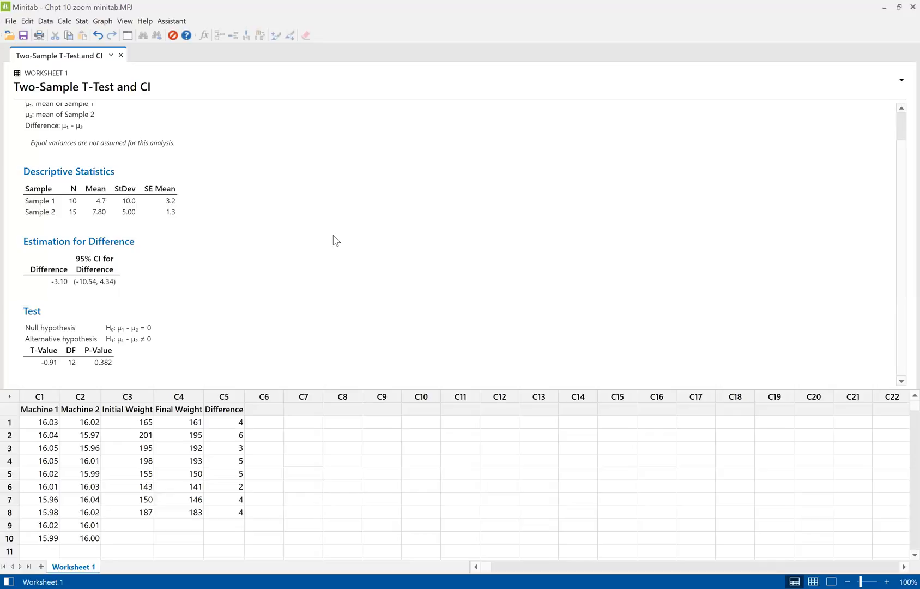
scroll(236, 201, up, 1)
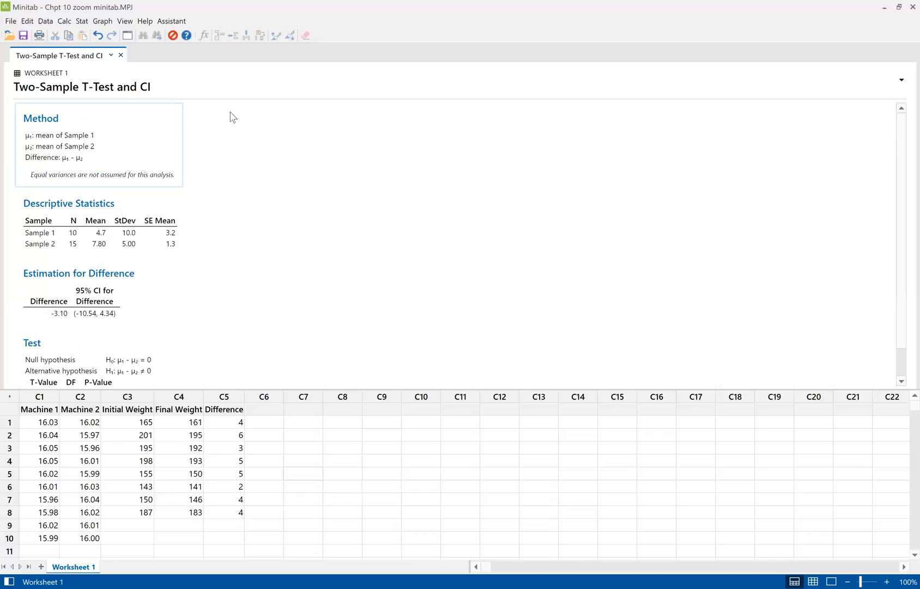
Delete the Method, Descriptive Statistics, Estimation for Difference and Test sections from the two-sample t-test output
click(175, 130)
click(196, 112)
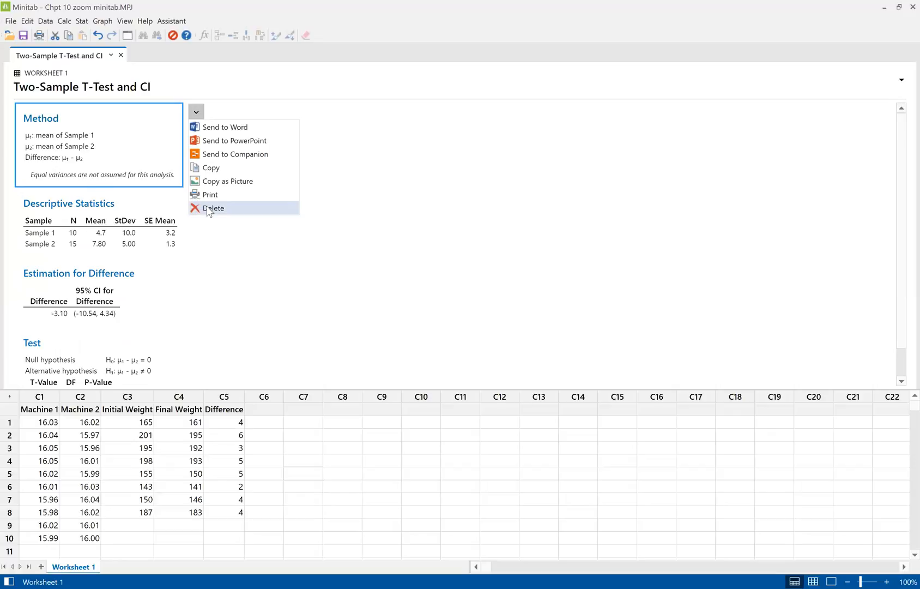
click(208, 210)
click(173, 127)
click(199, 112)
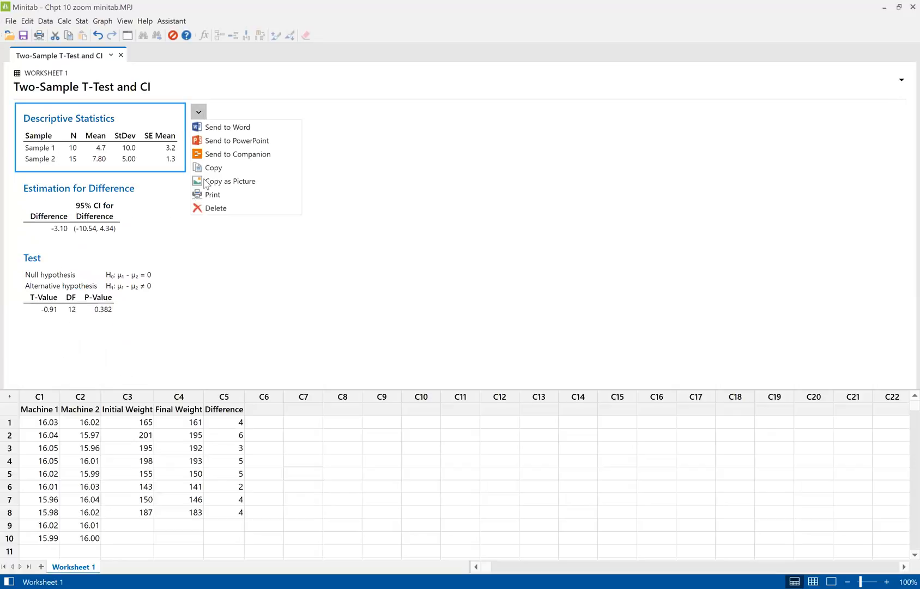
click(209, 209)
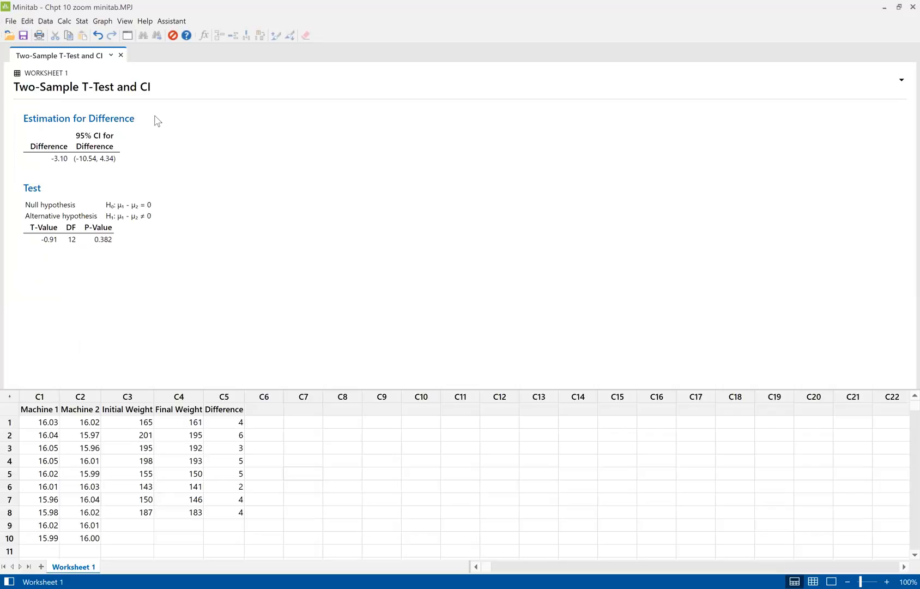
click(156, 112)
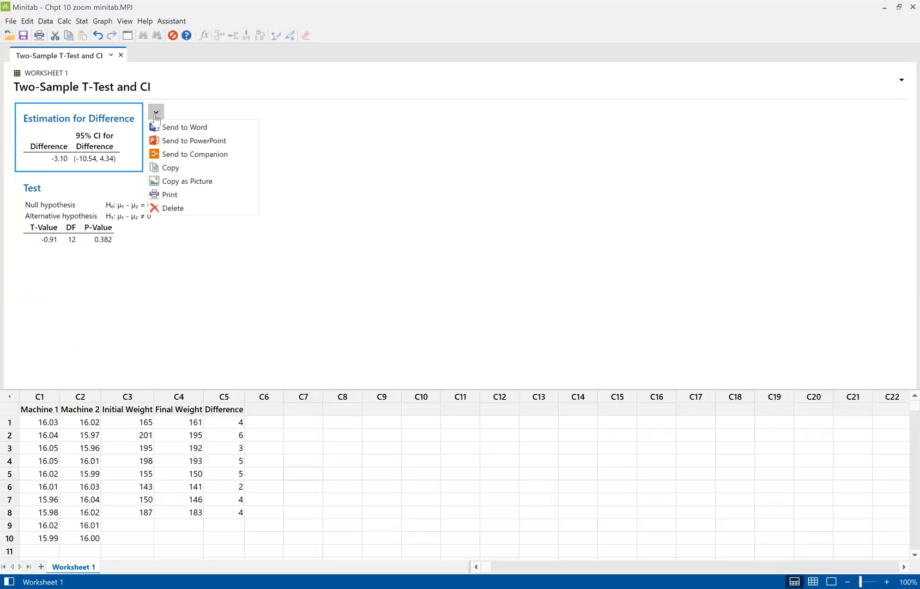
click(174, 209)
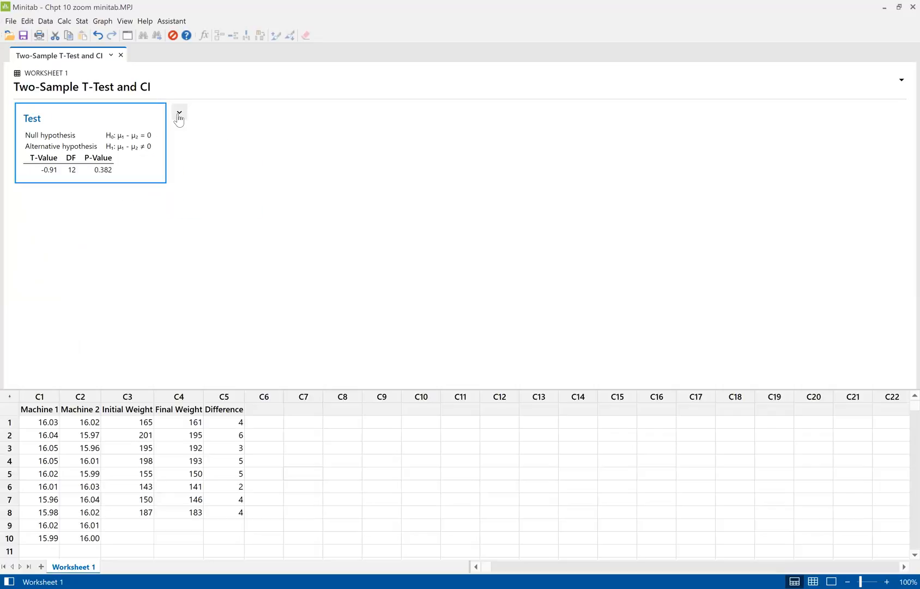
click(179, 116)
click(199, 208)
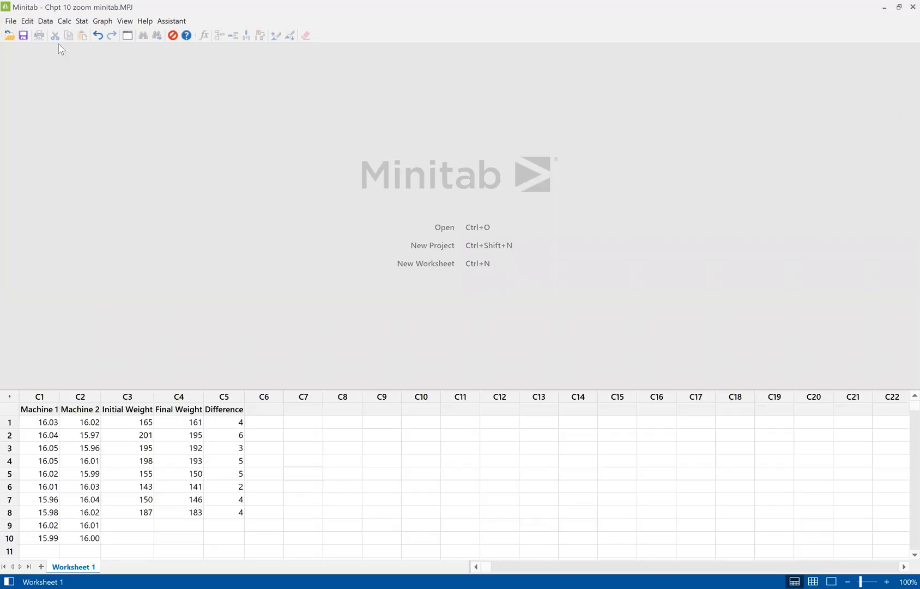
Start another 2-Sample t test and set its data source to each sample in its own column
click(83, 21)
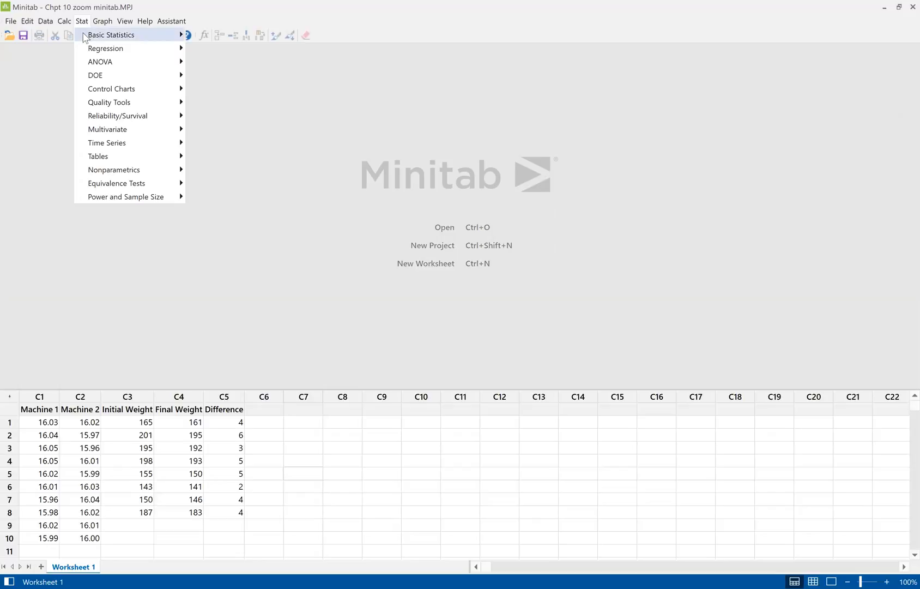
mouse_move(87, 35)
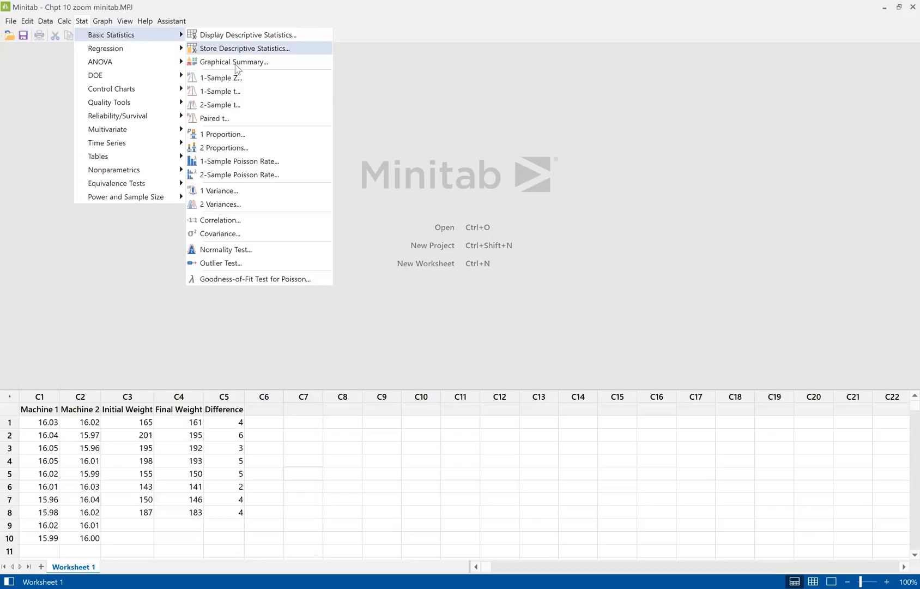
click(232, 105)
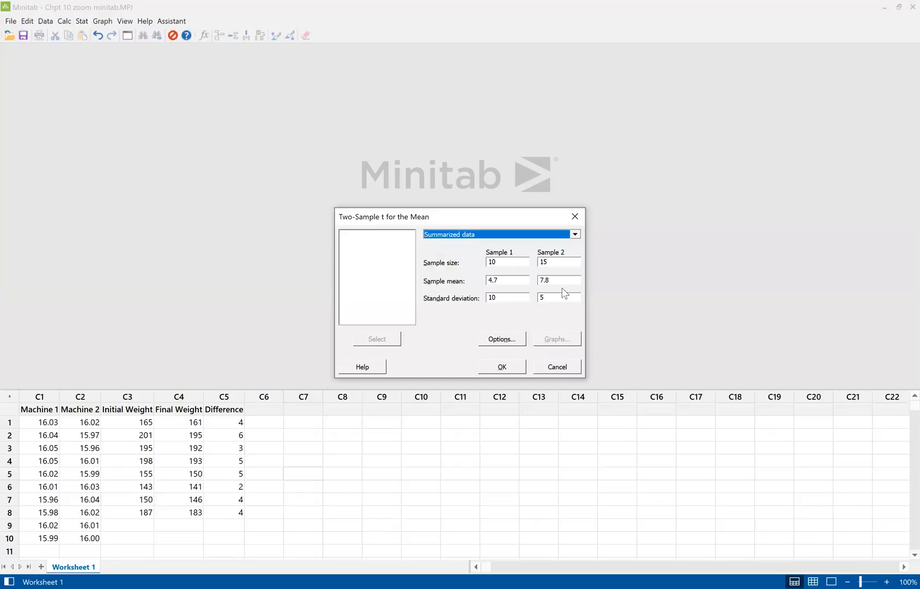
click(575, 235)
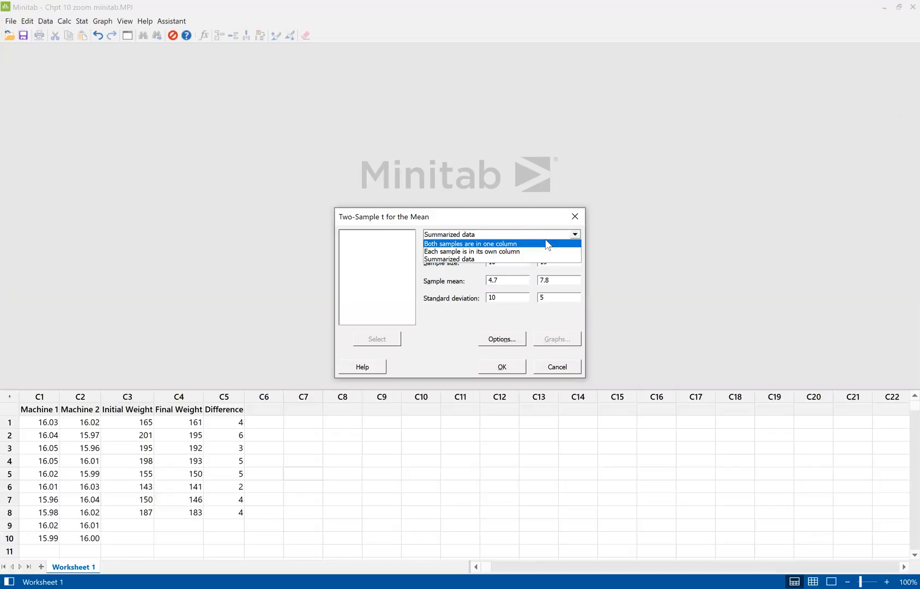
click(504, 251)
Assign the Machine 1 column as Sample 1 and the Machine 2 column as Sample 2
click(490, 250)
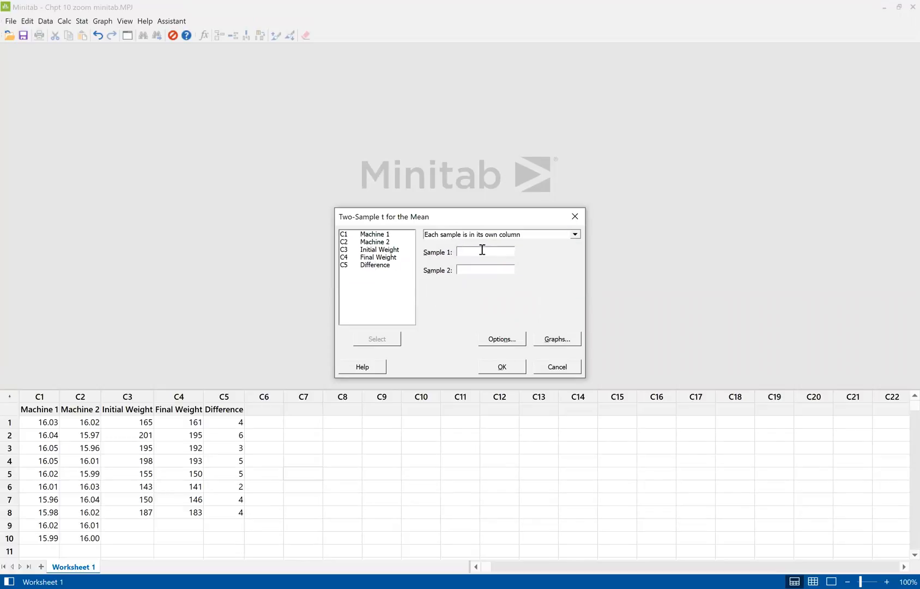
click(385, 235)
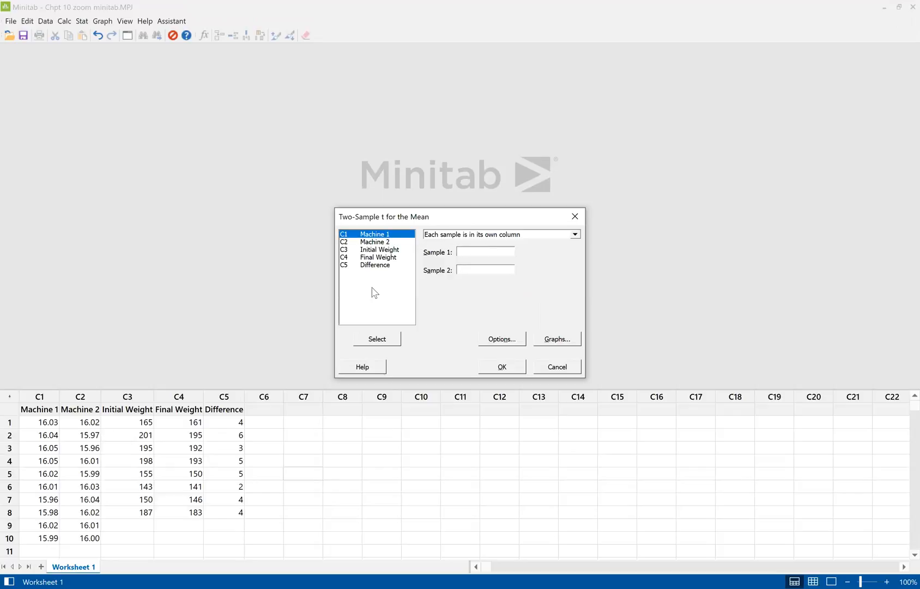
click(375, 341)
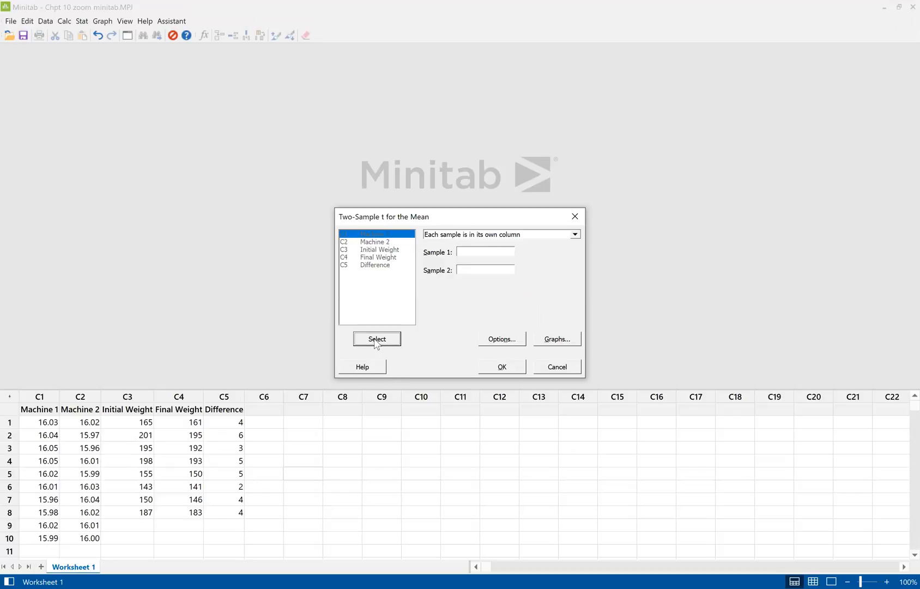
click(393, 242)
click(388, 338)
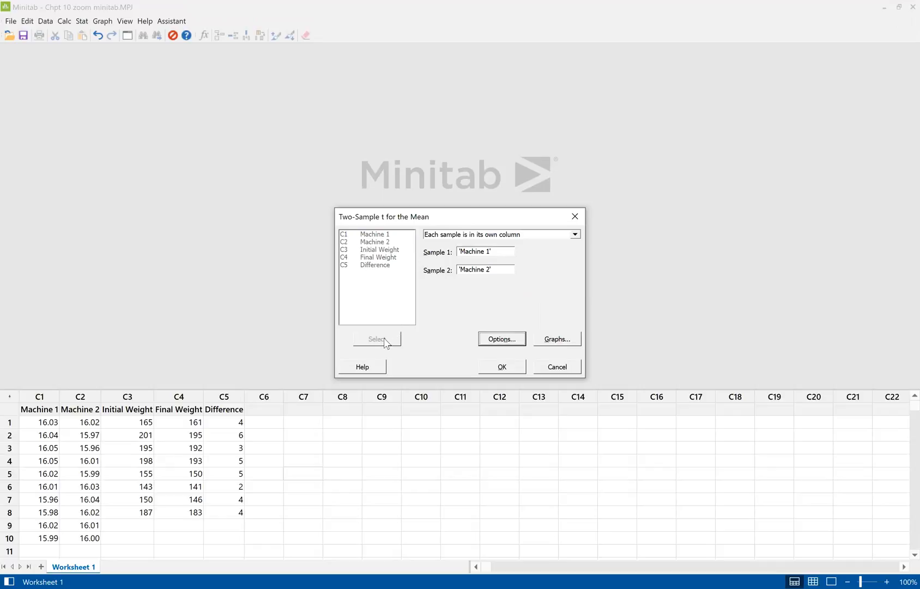
Accept the default options without assuming equal variances, run the Machine 1 versus Machine 2 test, and review its confidence interval and p-value
click(492, 341)
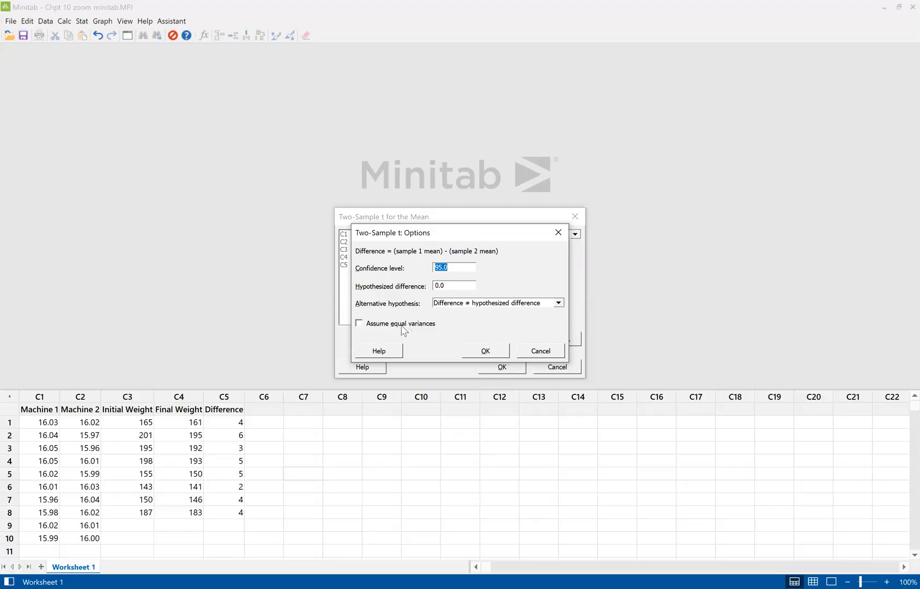
click(489, 352)
click(496, 371)
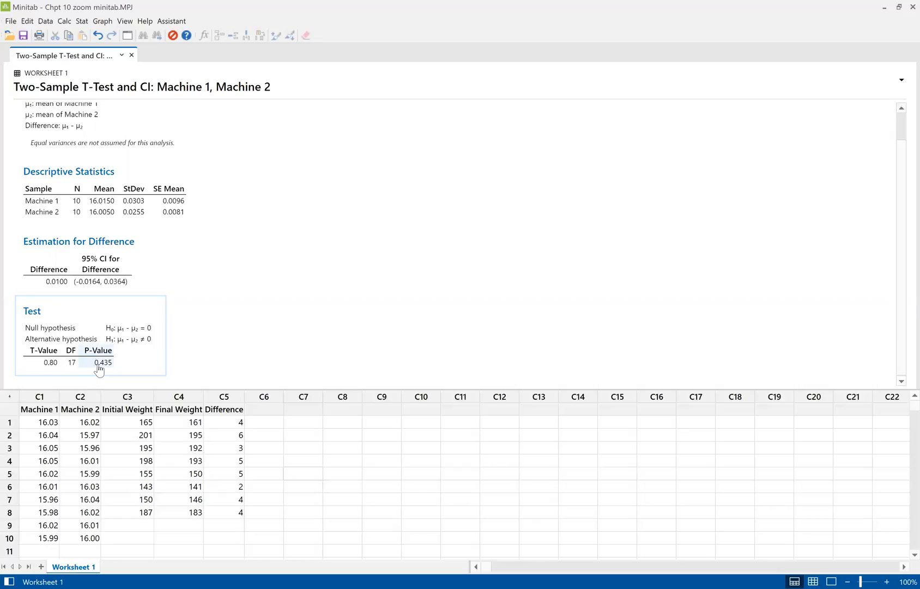
scroll(99, 370, up, 2)
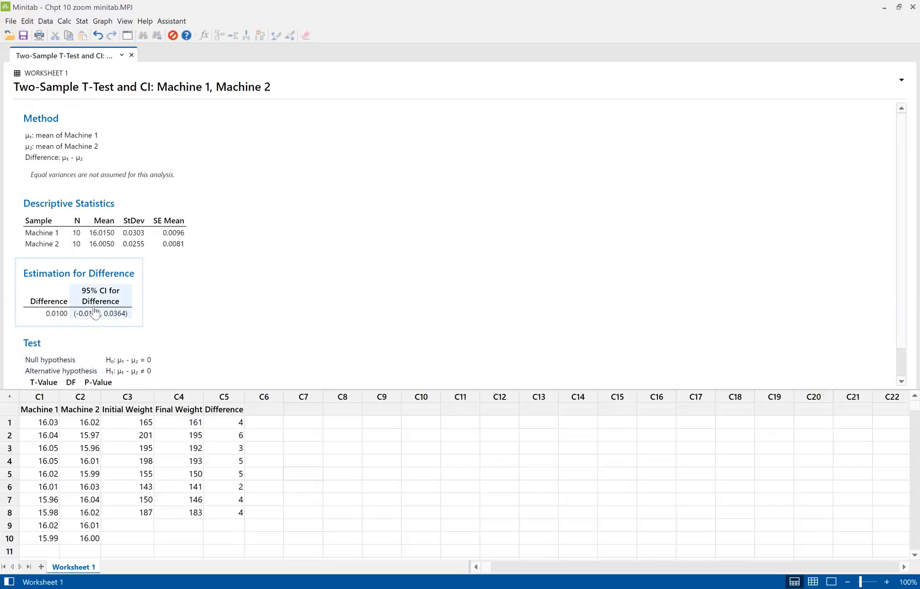
scroll(95, 313, down, 2)
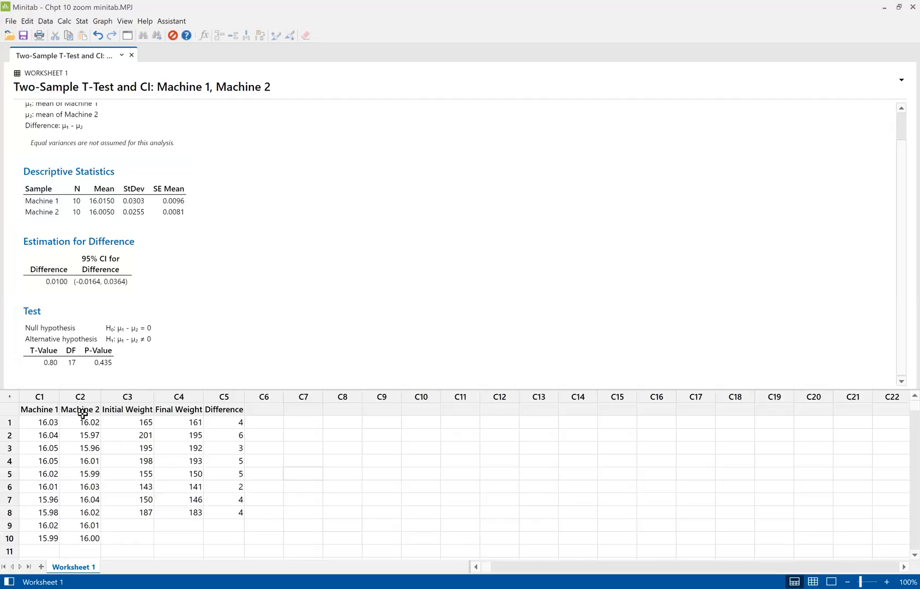
click(44, 368)
scroll(304, 339, up, 2)
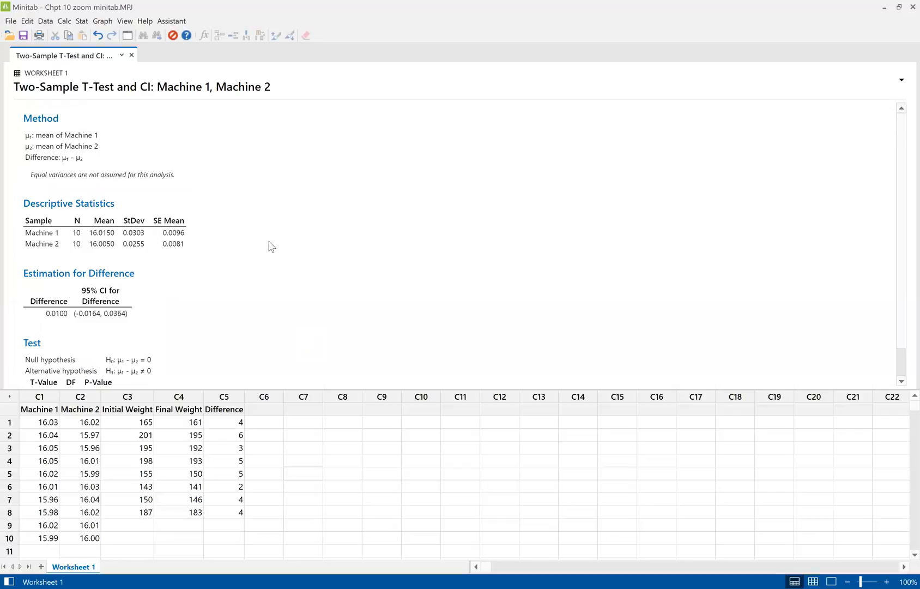
scroll(270, 247, down, 2)
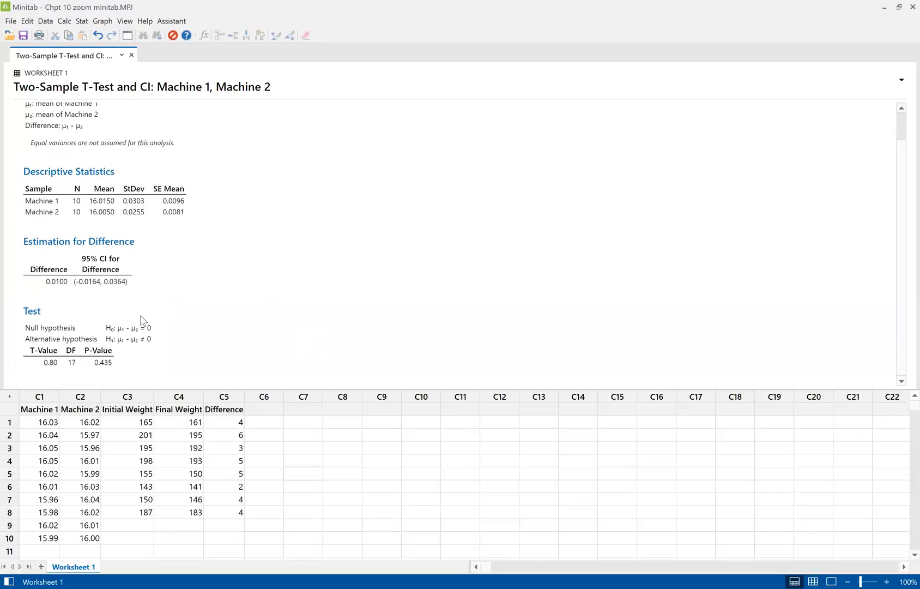
Review the Method, Descriptive Statistics, Estimation for Difference and Test sections of the Machine 1 versus Machine 2 output
click(159, 307)
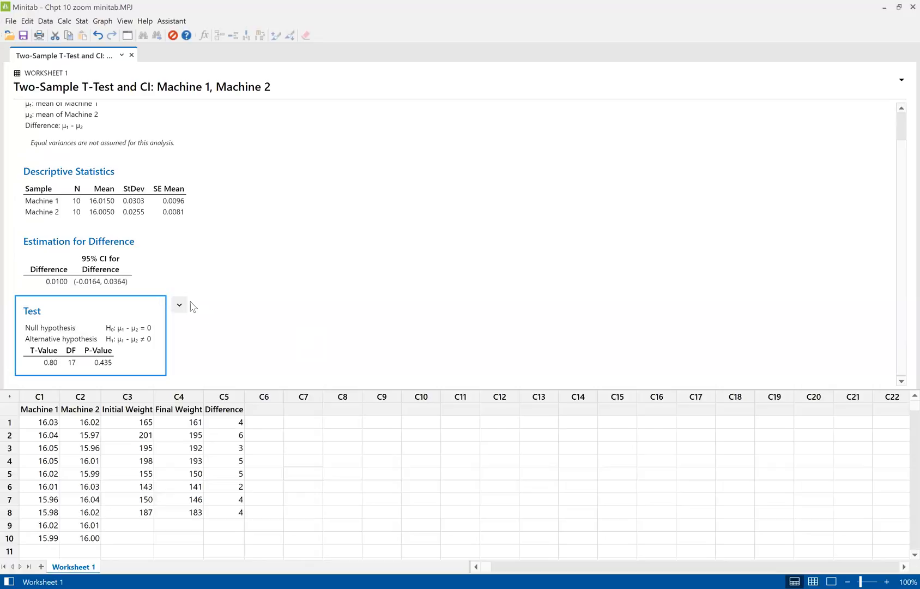
click(179, 305)
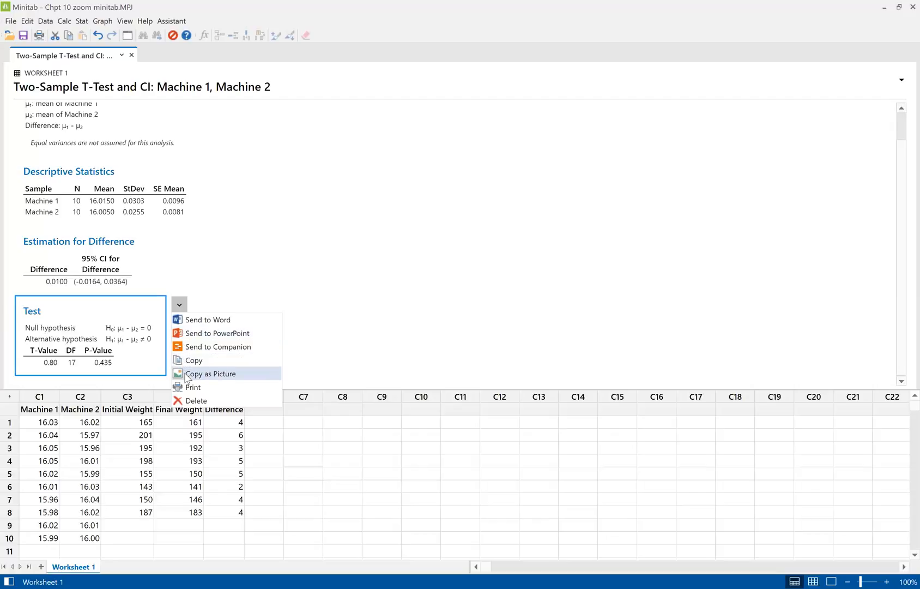
click(387, 305)
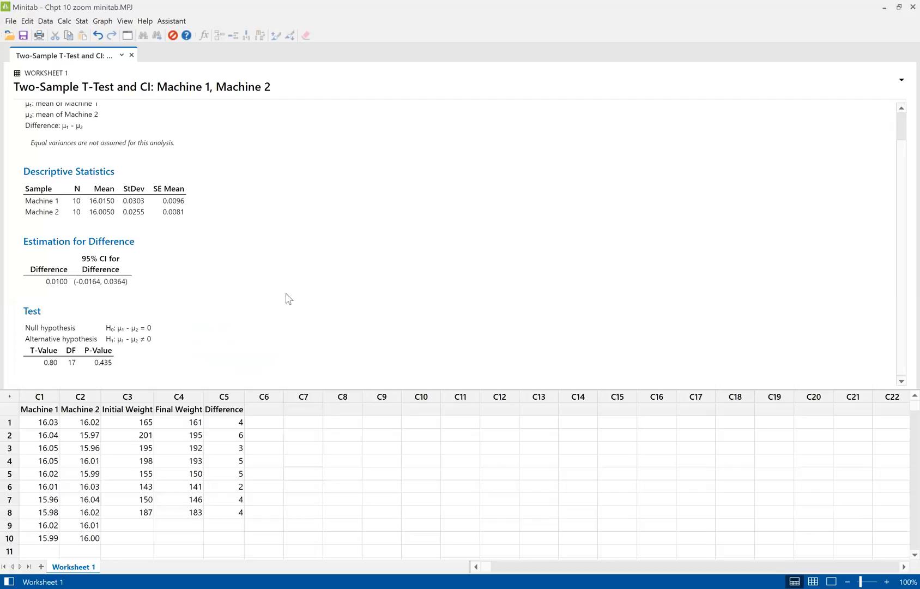
scroll(289, 298, up, 1)
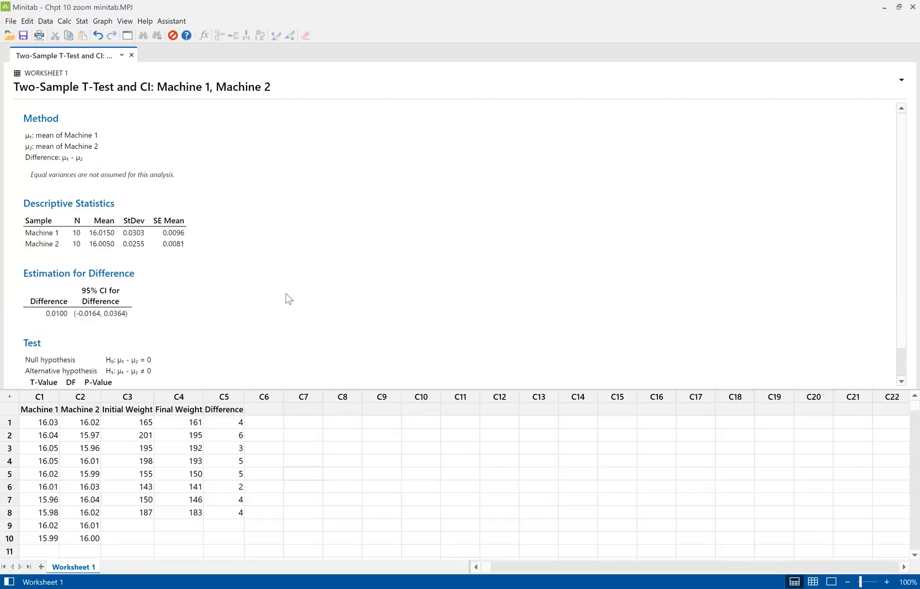
scroll(289, 298, down, 1)
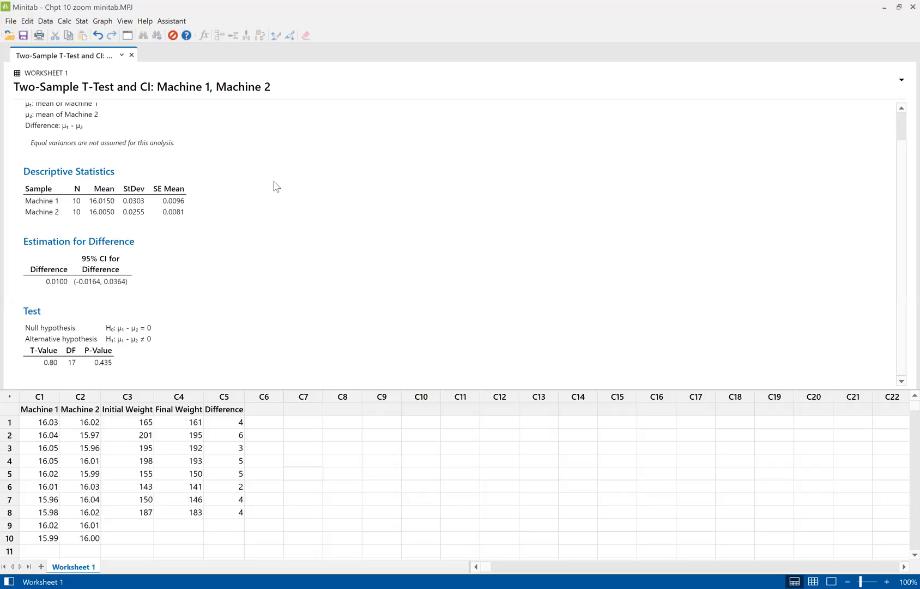
click(188, 168)
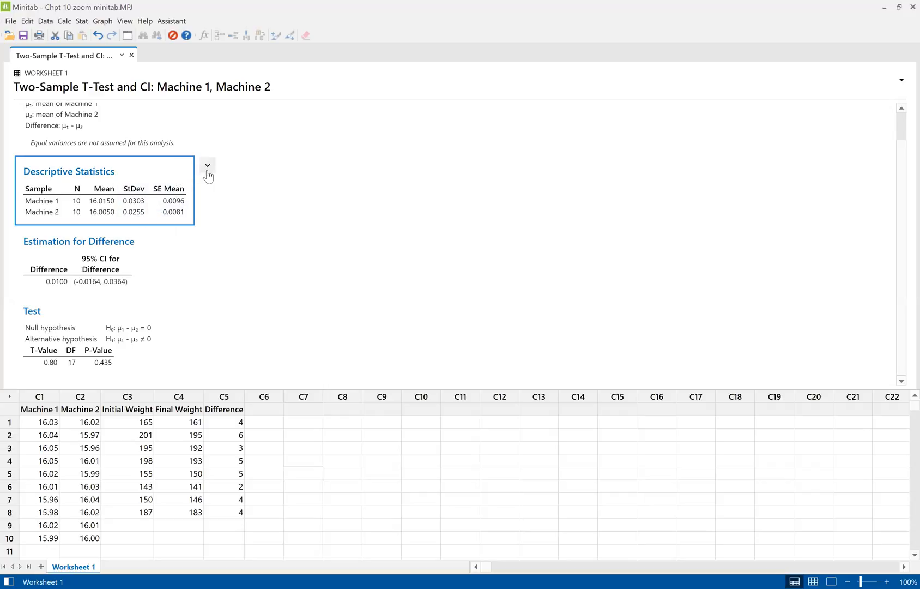
click(207, 166)
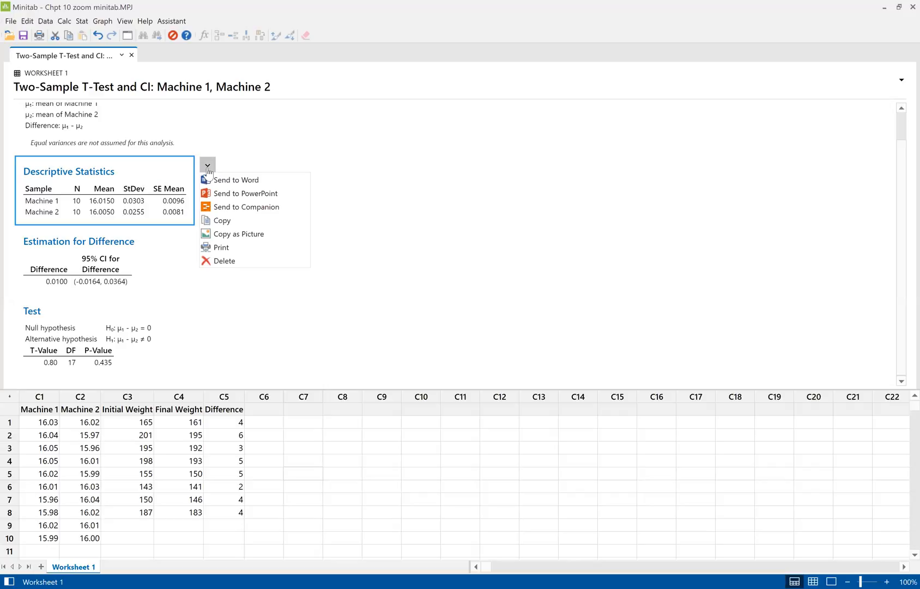
click(236, 164)
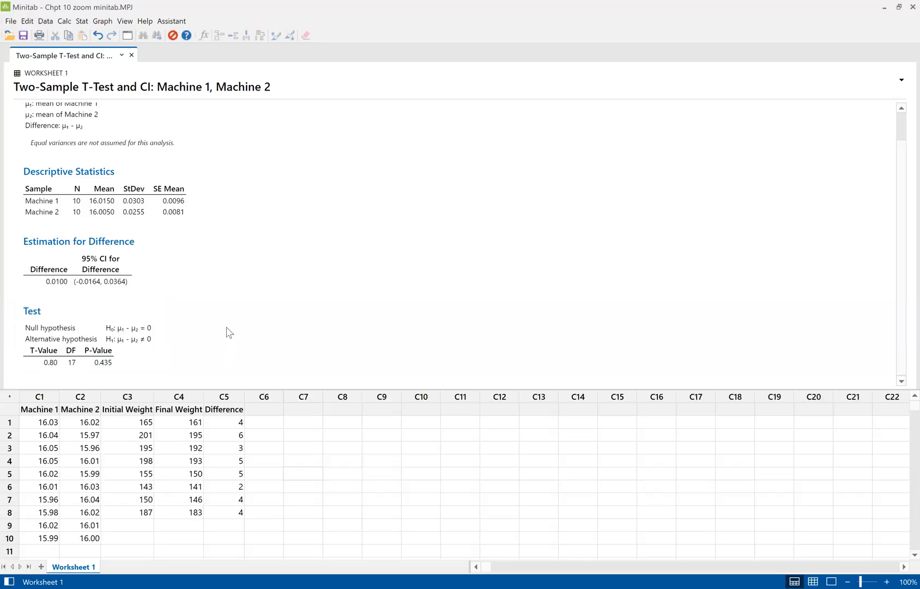
scroll(228, 327, up, 1)
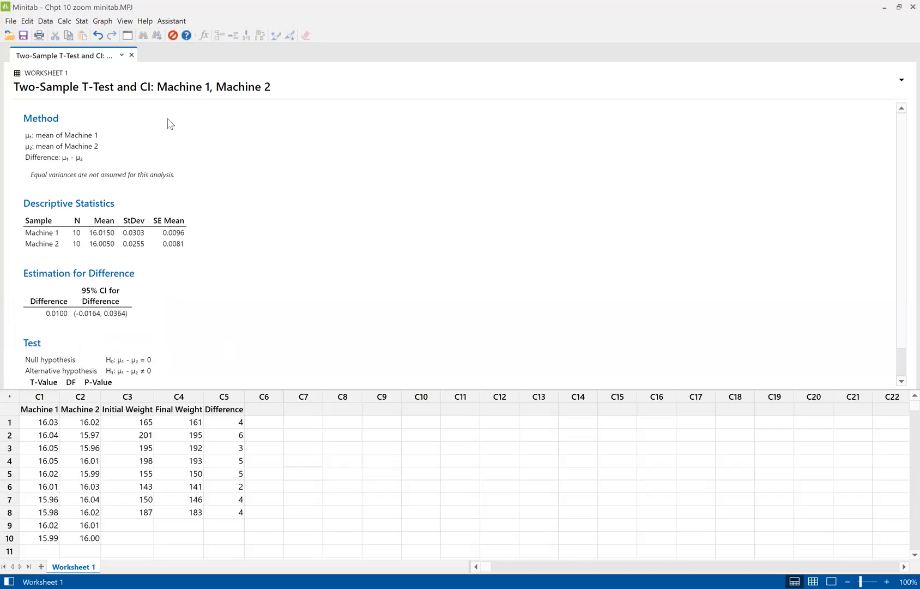
scroll(257, 164, down, 1)
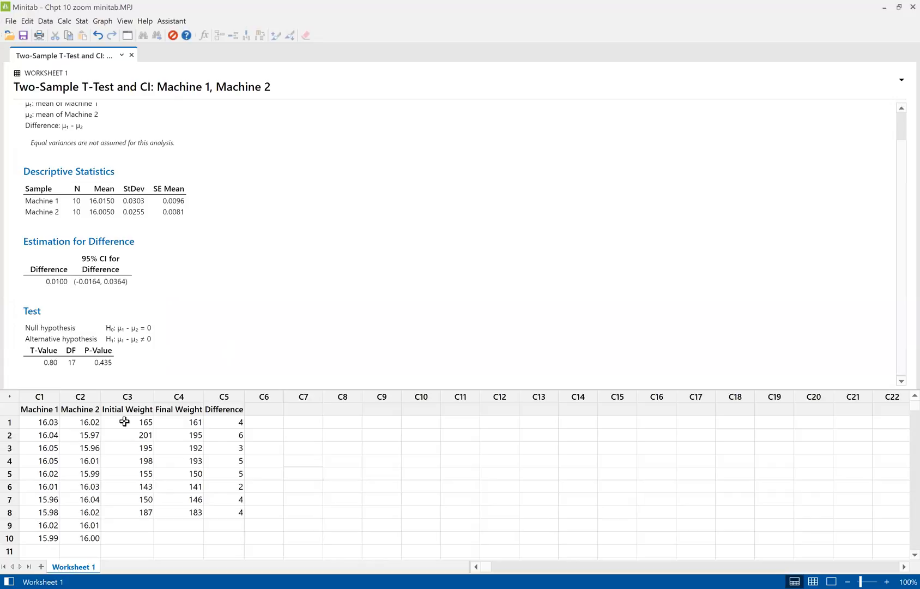
Set up a Paired t test with each sample in a column, using Initial Weight as Sample 1 and Final Weight as Sample 2
click(81, 22)
mouse_move(112, 37)
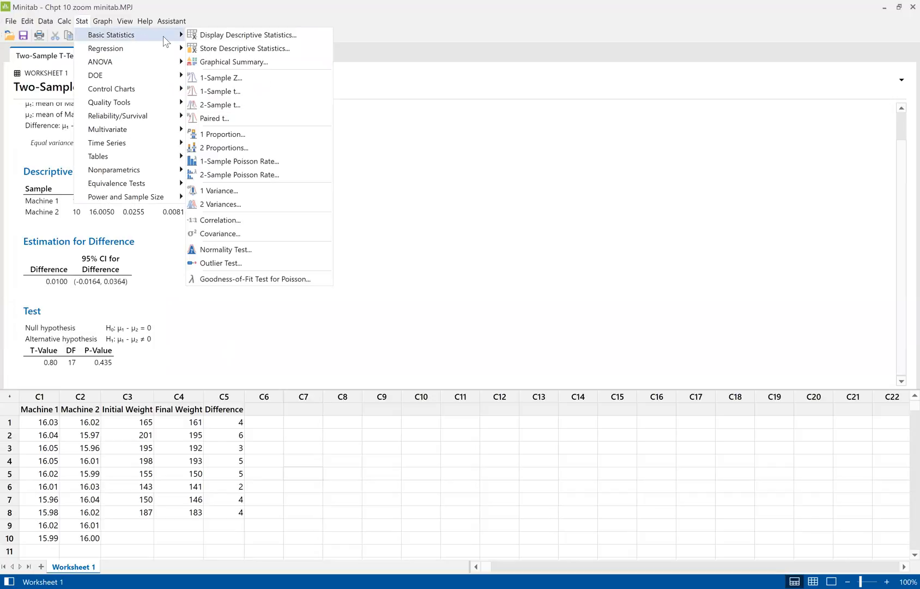
click(243, 124)
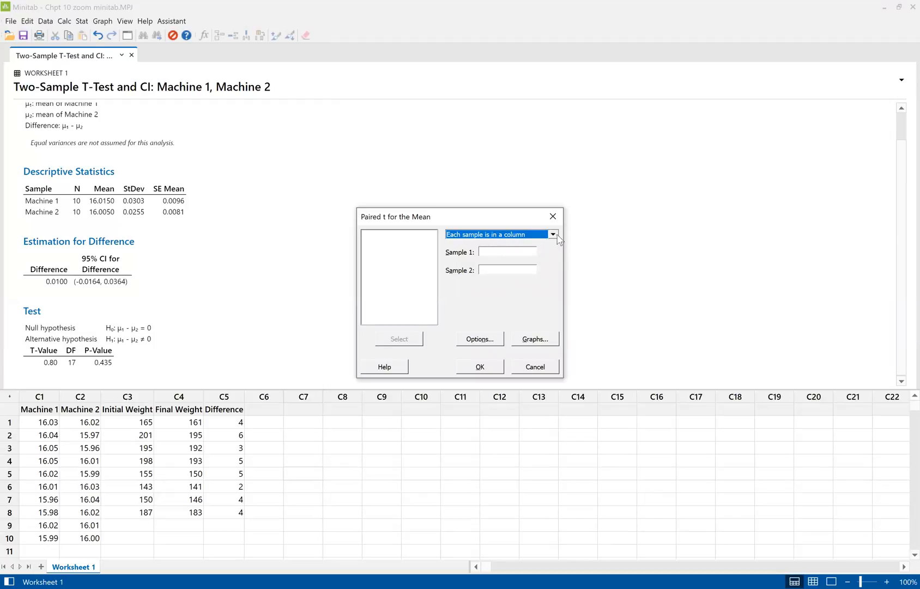
click(553, 235)
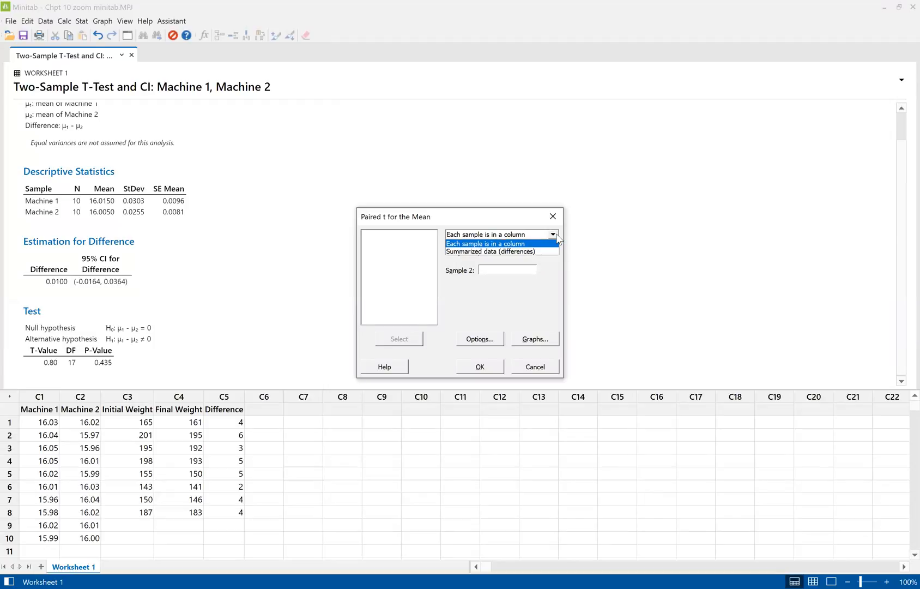
click(555, 234)
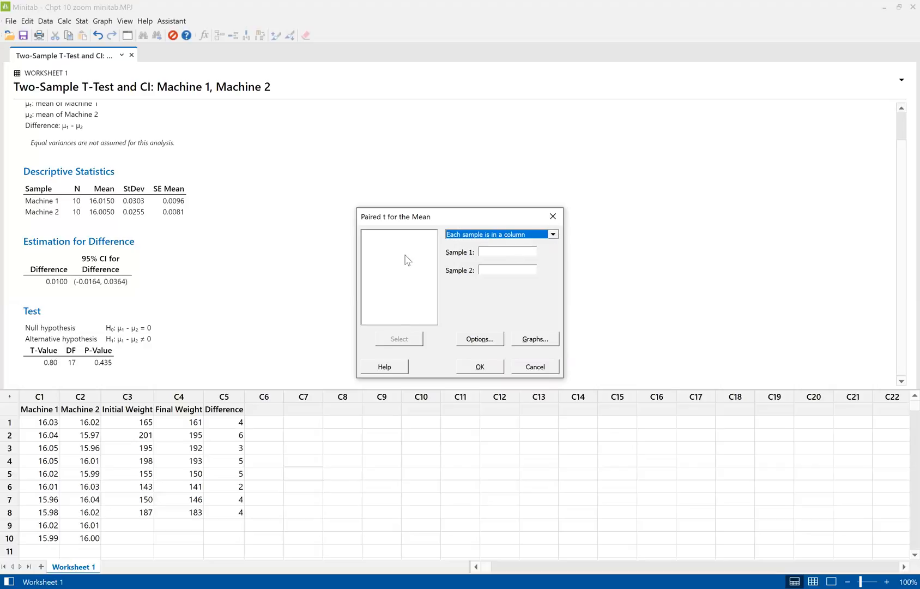
click(484, 252)
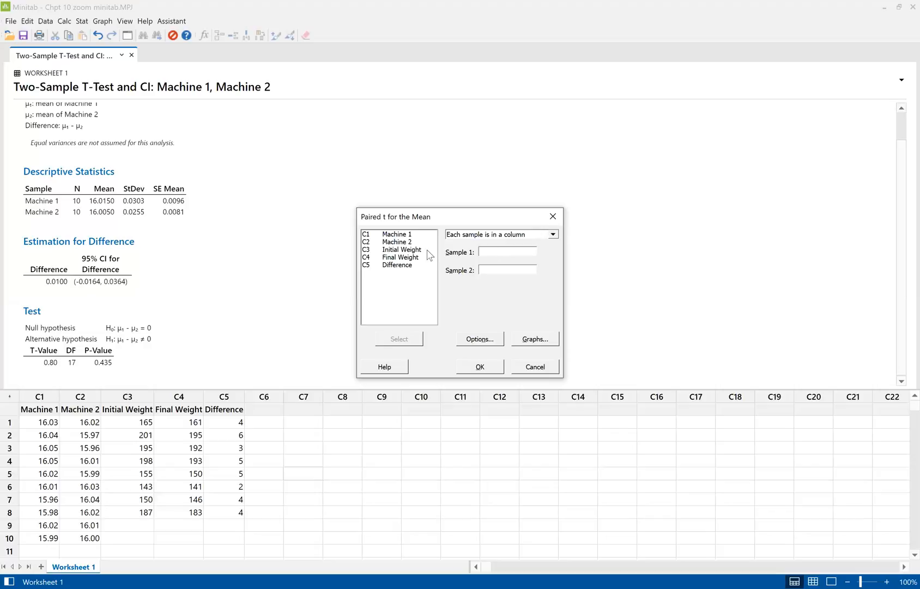
click(410, 250)
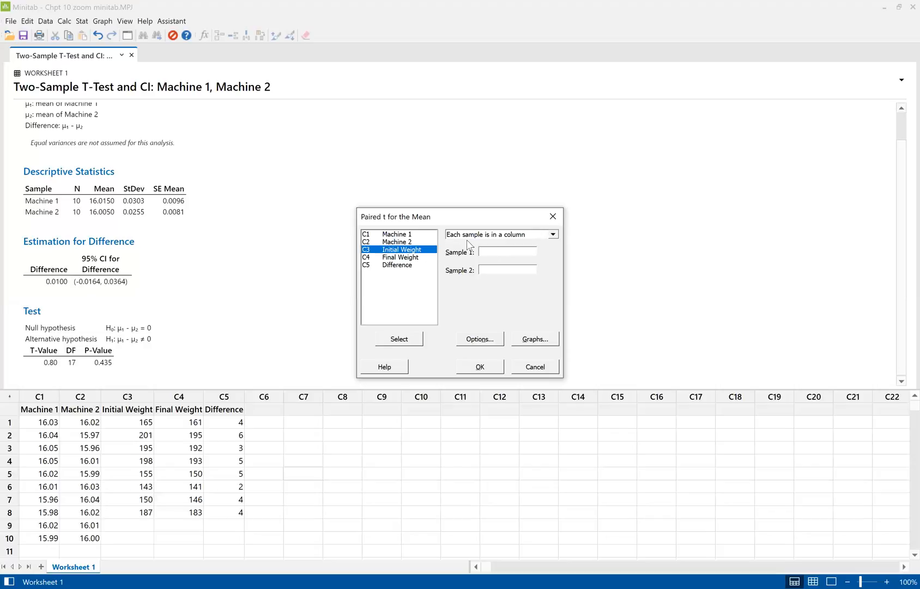
click(402, 340)
click(401, 257)
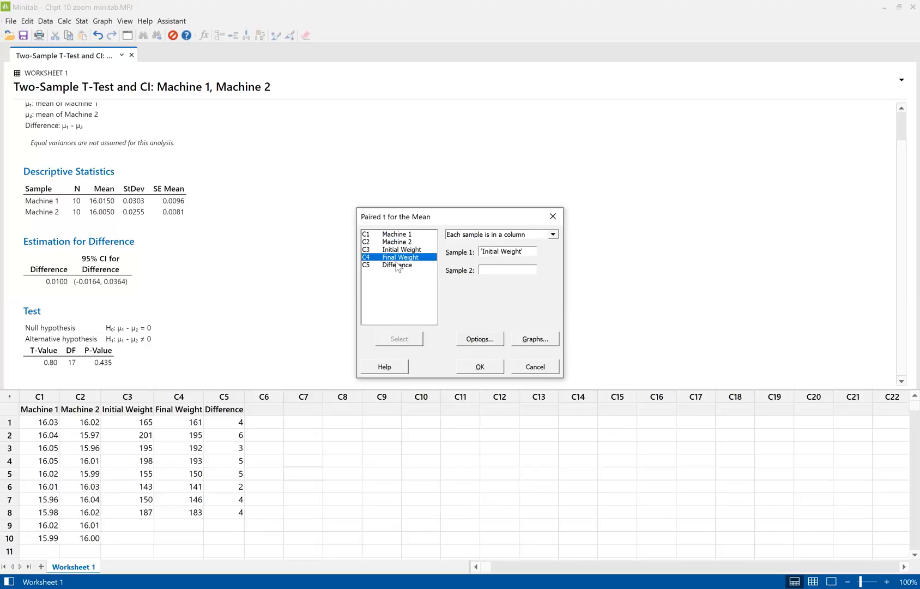
click(406, 340)
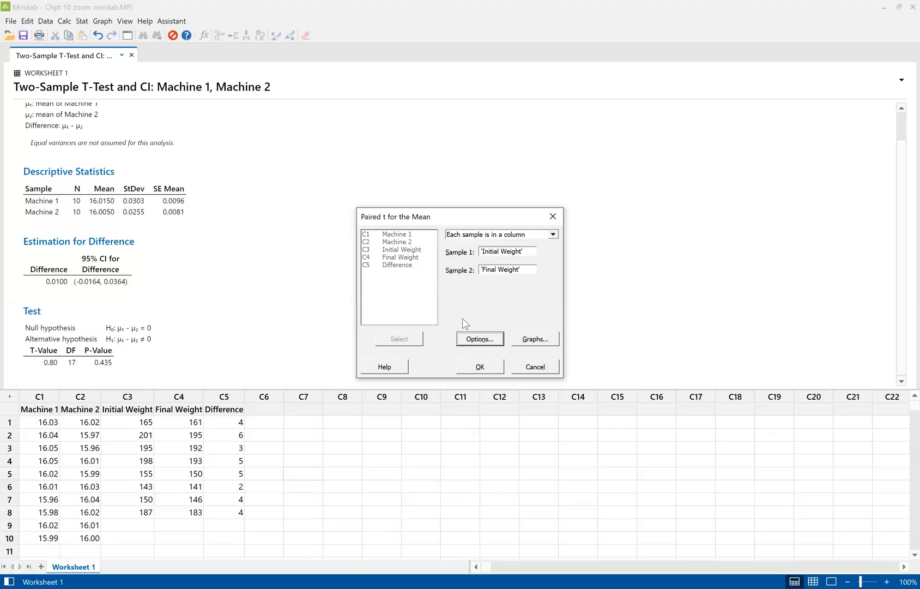
Accept 95.0 confidence, hypothesized difference 0.0 and a not-equal alternative, run the paired test, and examine its Test section
click(472, 347)
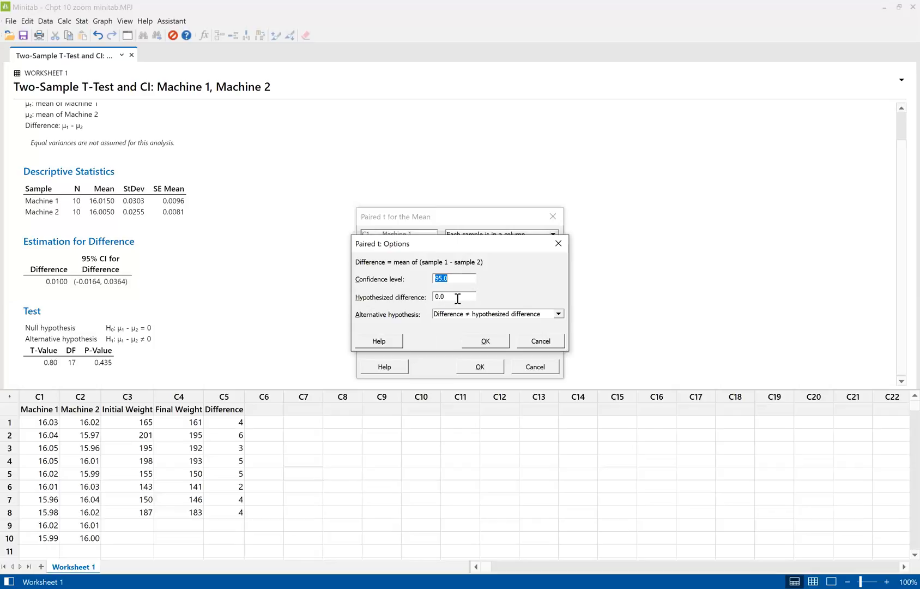
click(486, 342)
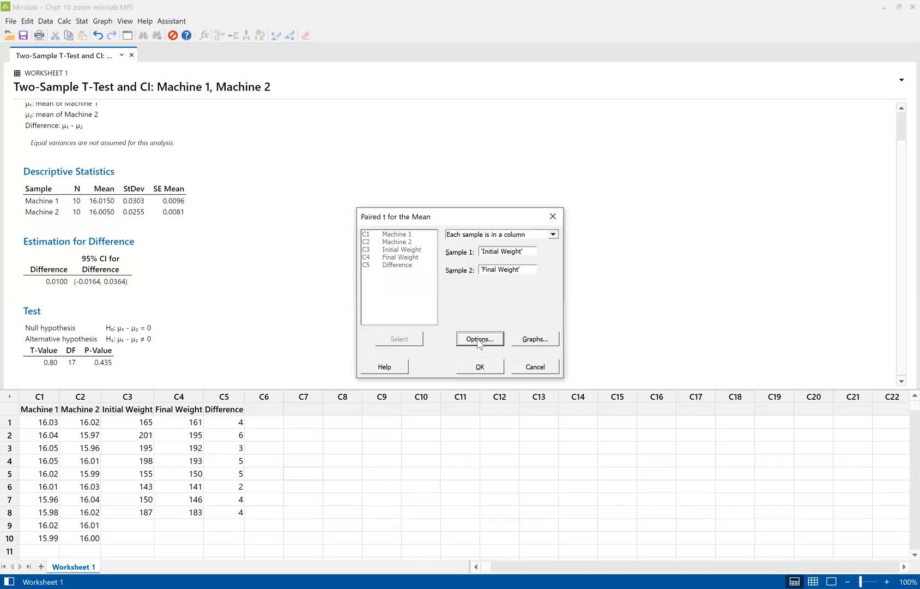
click(479, 367)
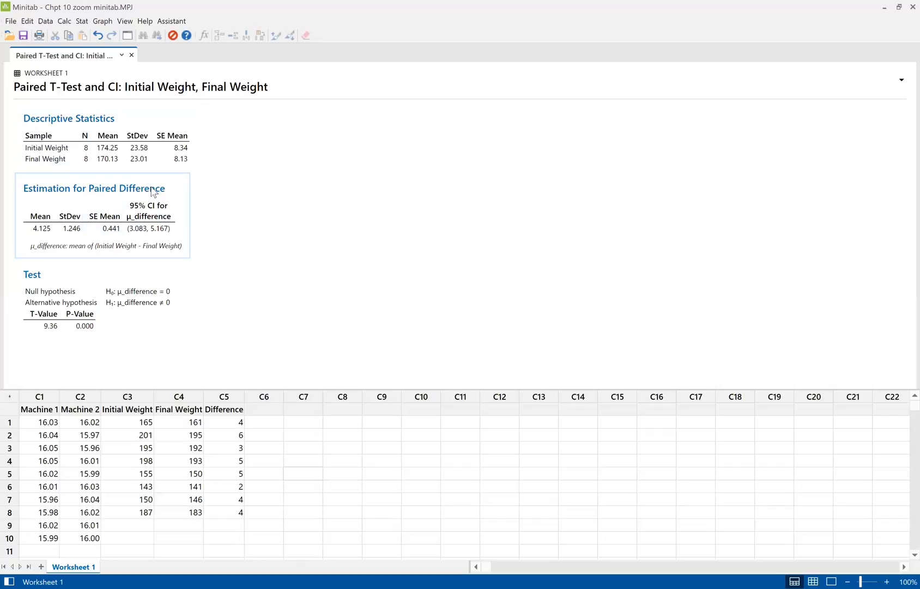
click(153, 302)
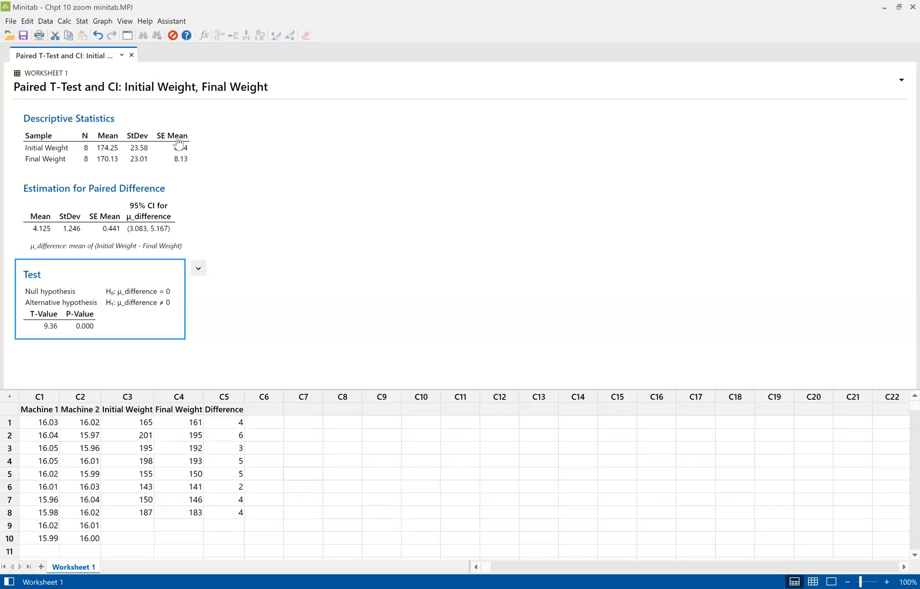
Start a 1-Sample t test on samples in columns and choose the Difference column as the sample
click(81, 22)
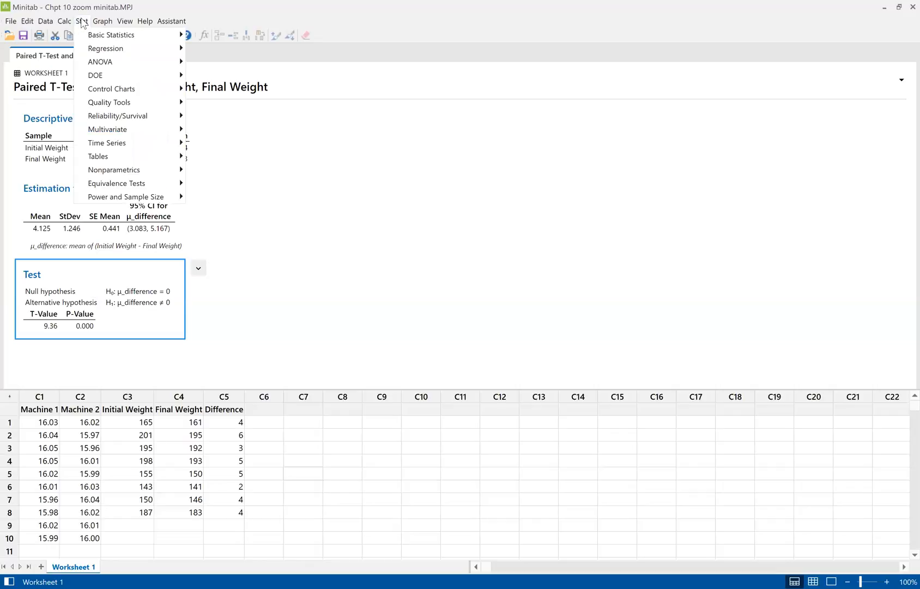
mouse_move(95, 35)
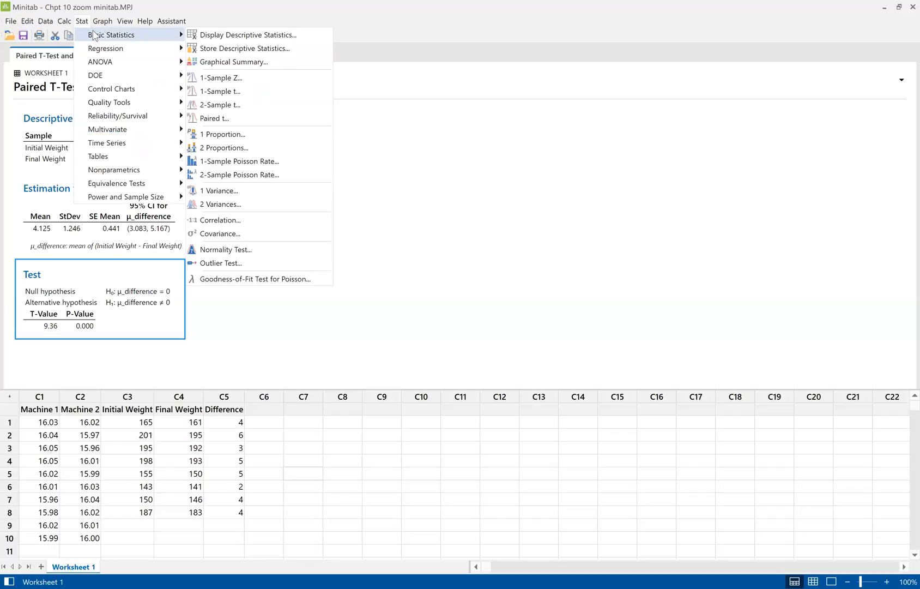
click(258, 94)
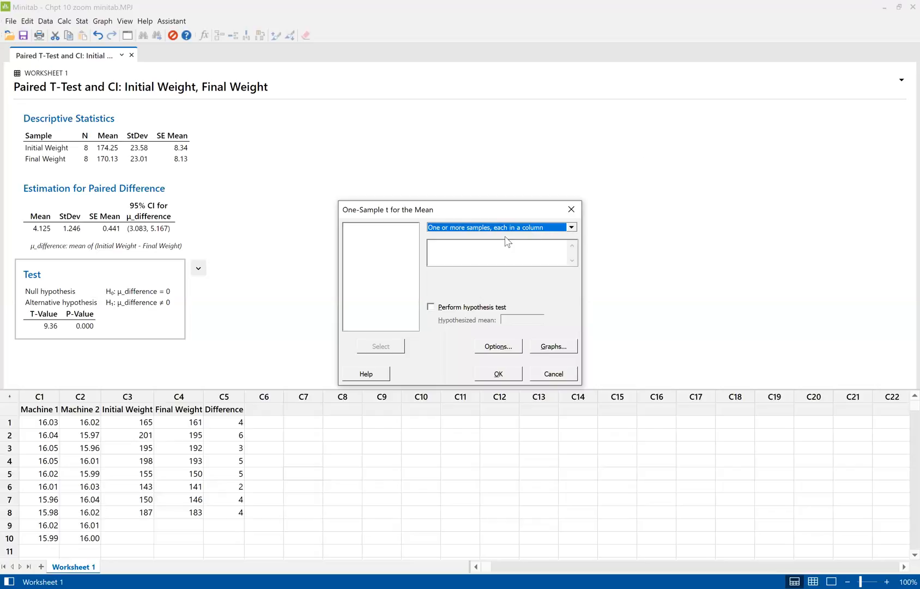
click(489, 247)
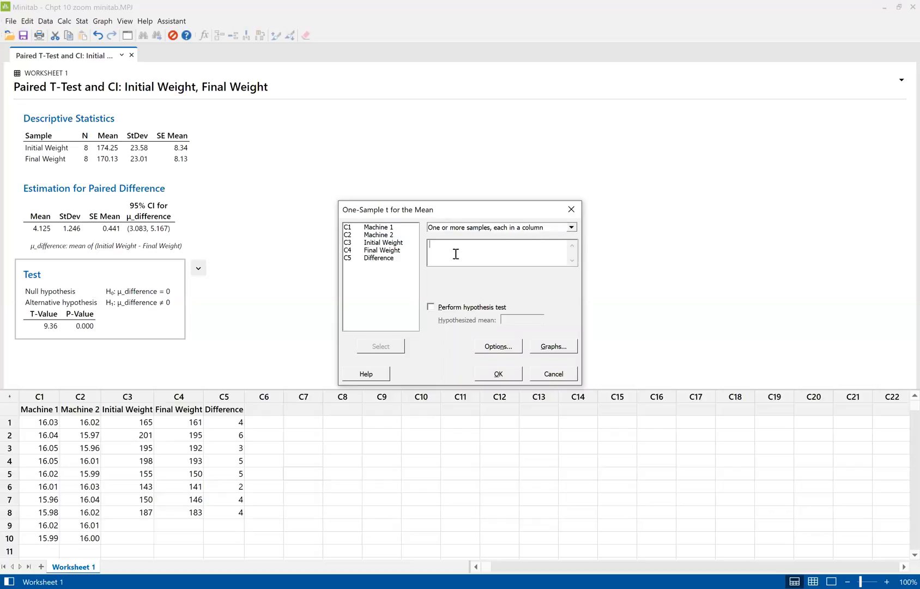
click(380, 259)
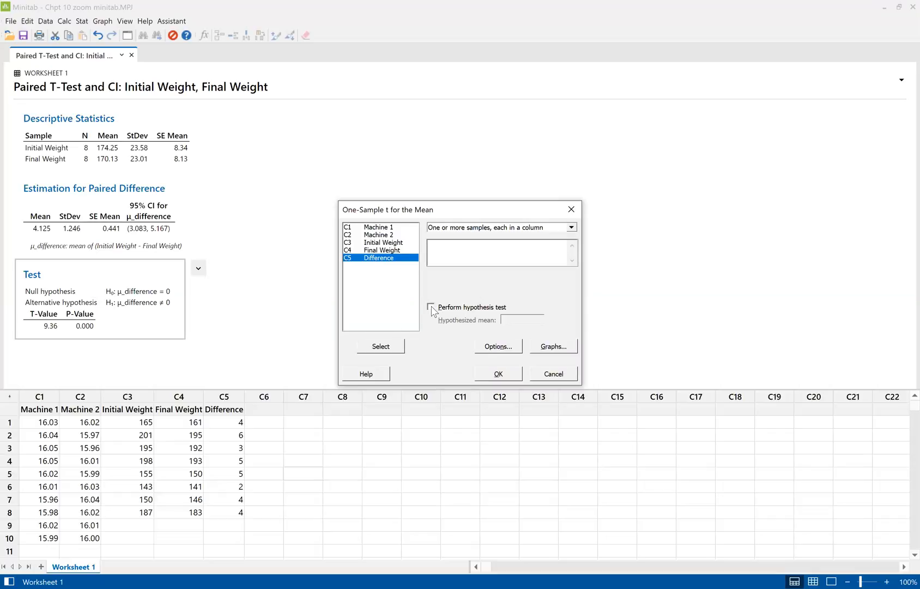
click(381, 347)
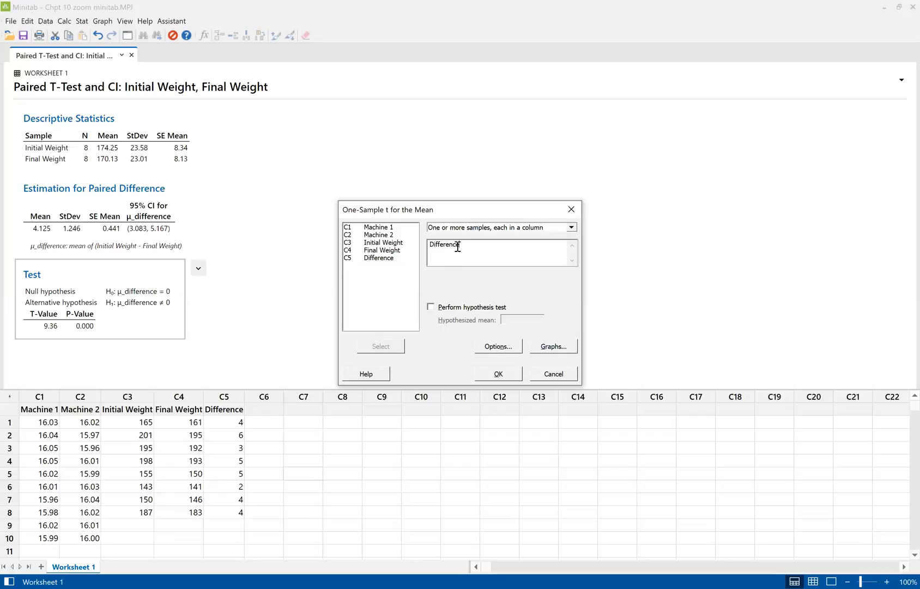
Enable the hypothesis test for the Difference column with a hypothesized mean of 3
click(431, 307)
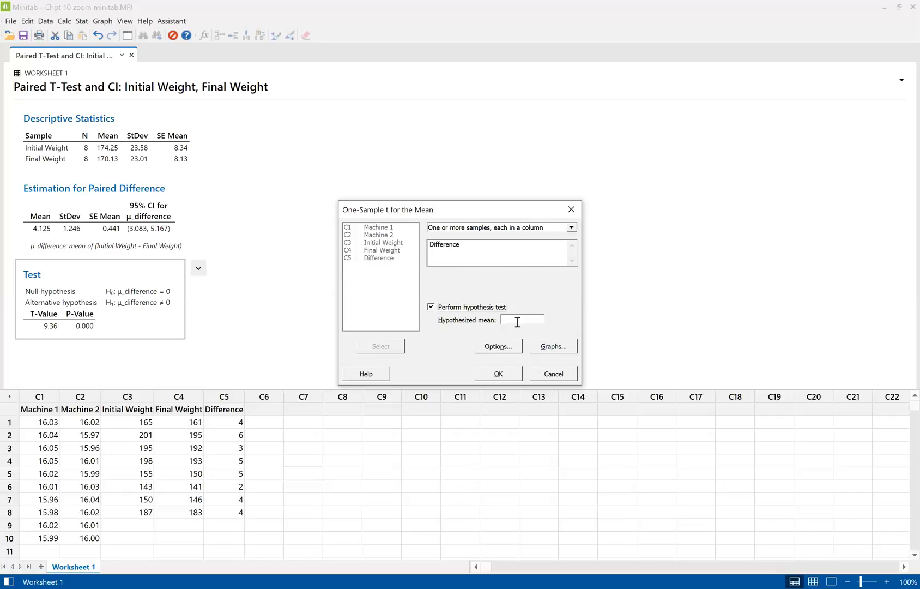
click(516, 316)
text(3)
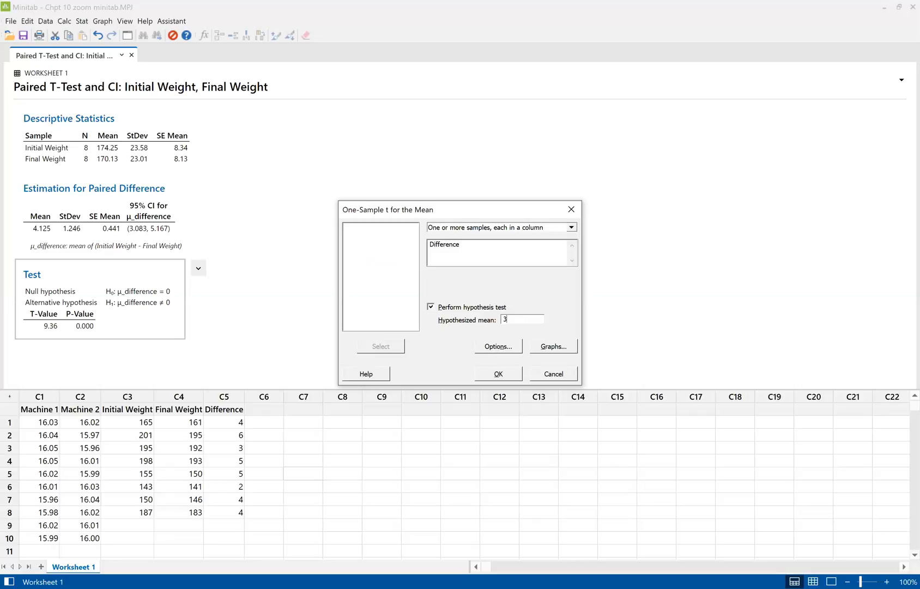
Set the alternative hypothesis to Mean > hypothesized mean, keep the 95.0 confidence level, and run the 1-Sample t test on Difference
click(498, 346)
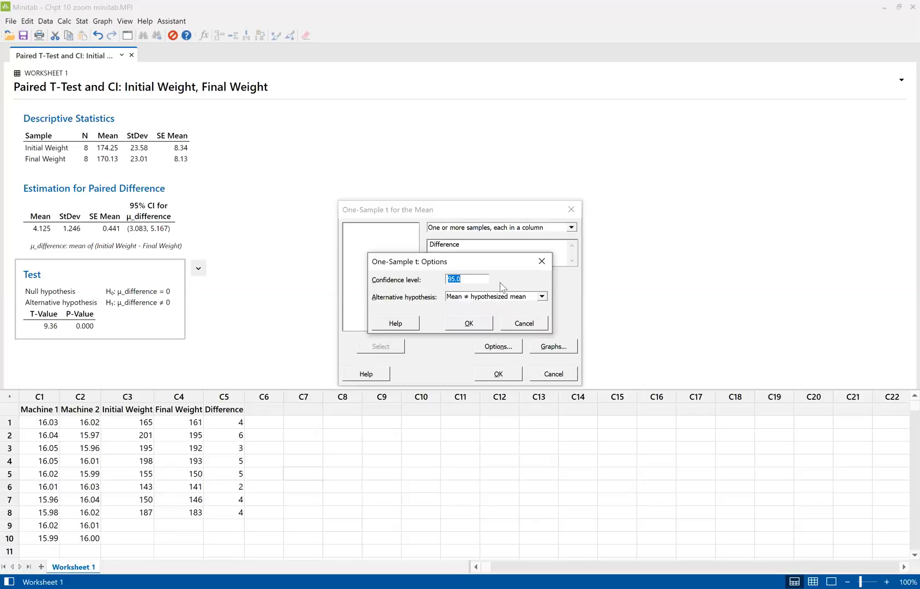
click(543, 297)
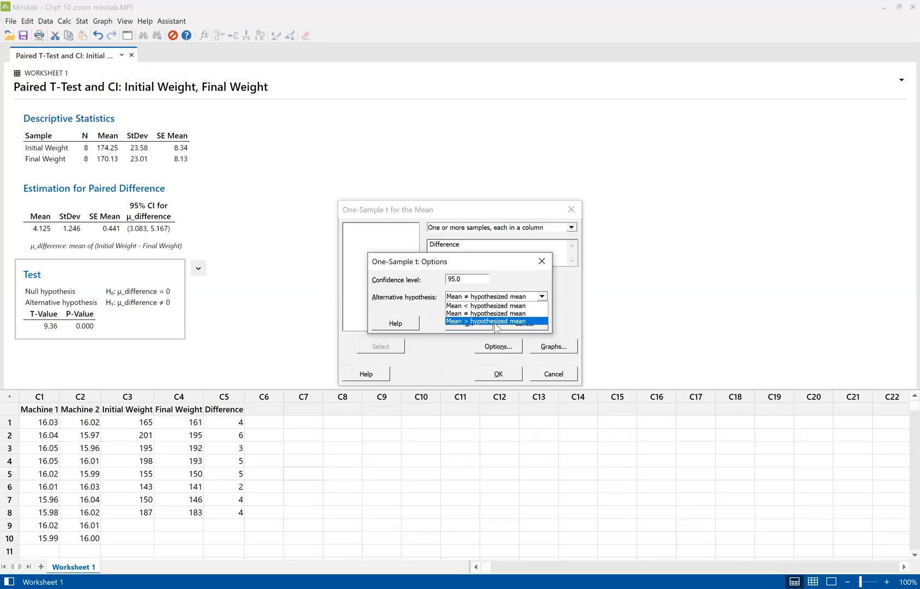
click(496, 321)
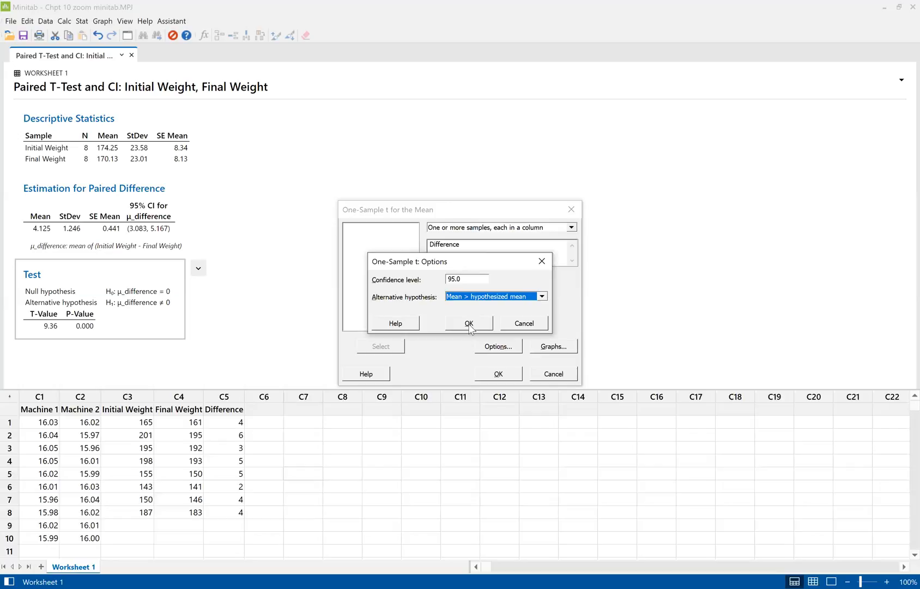
click(468, 323)
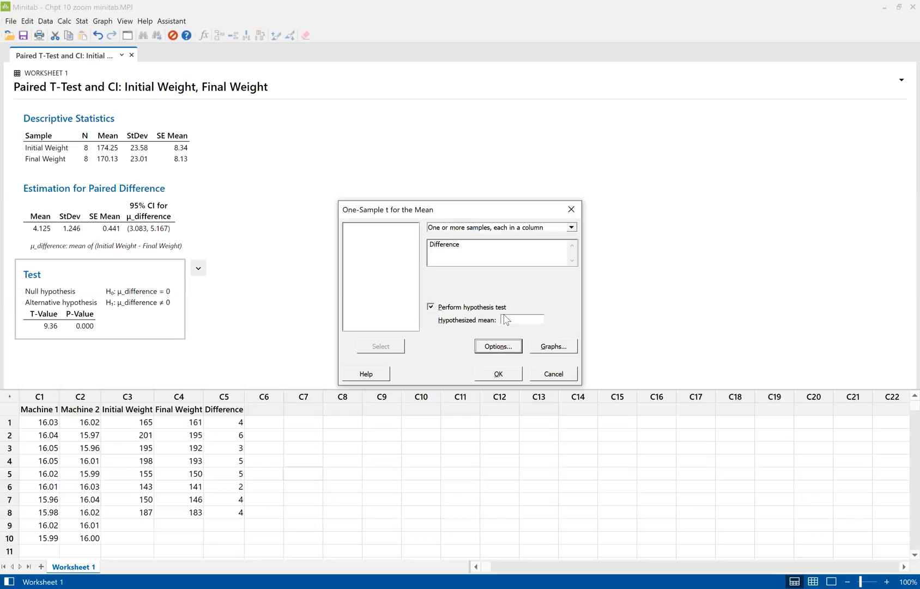
click(498, 346)
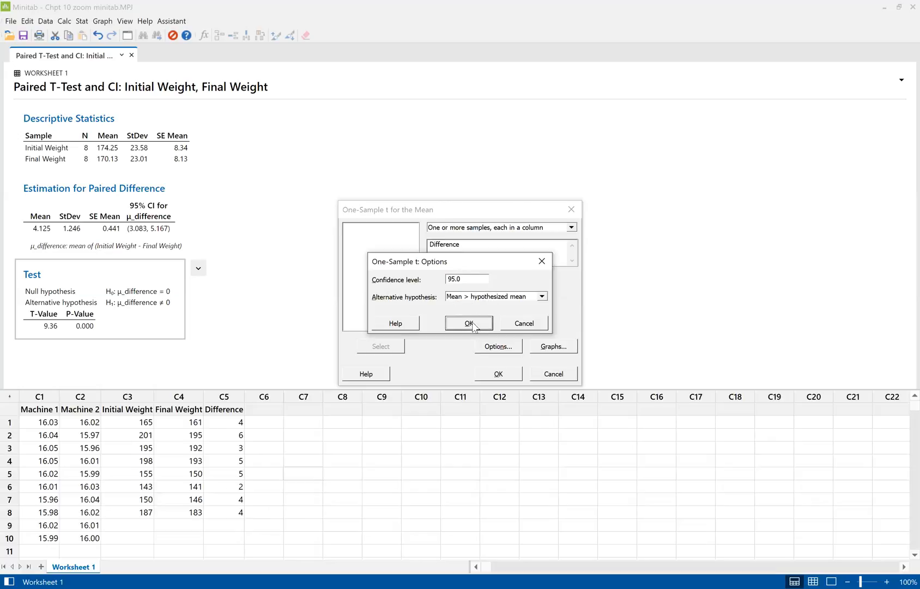
click(470, 324)
click(508, 378)
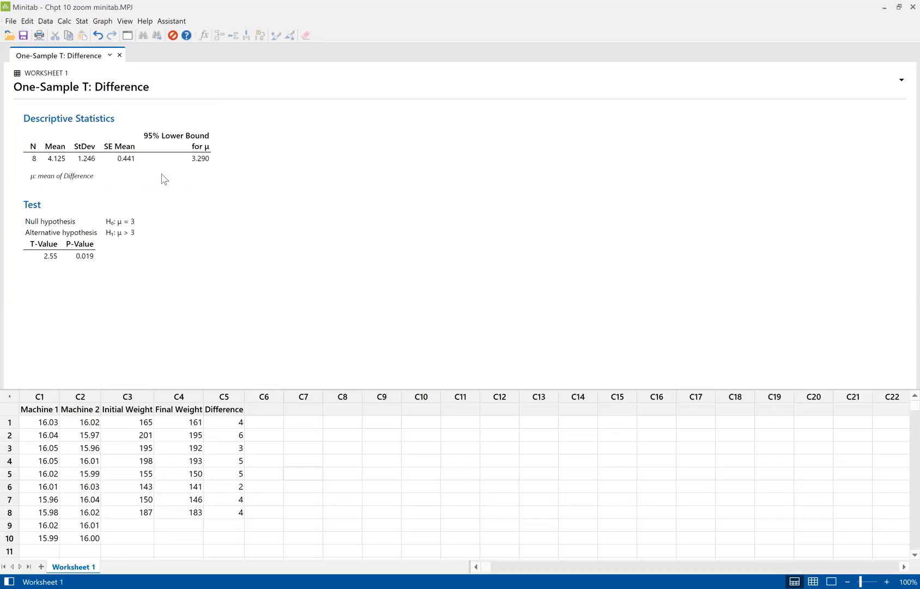
Run another 1-Sample t test on Difference with a hypothesized mean of 5, keeping 95.0 confidence and the greater-than alternative
click(83, 21)
mouse_move(88, 35)
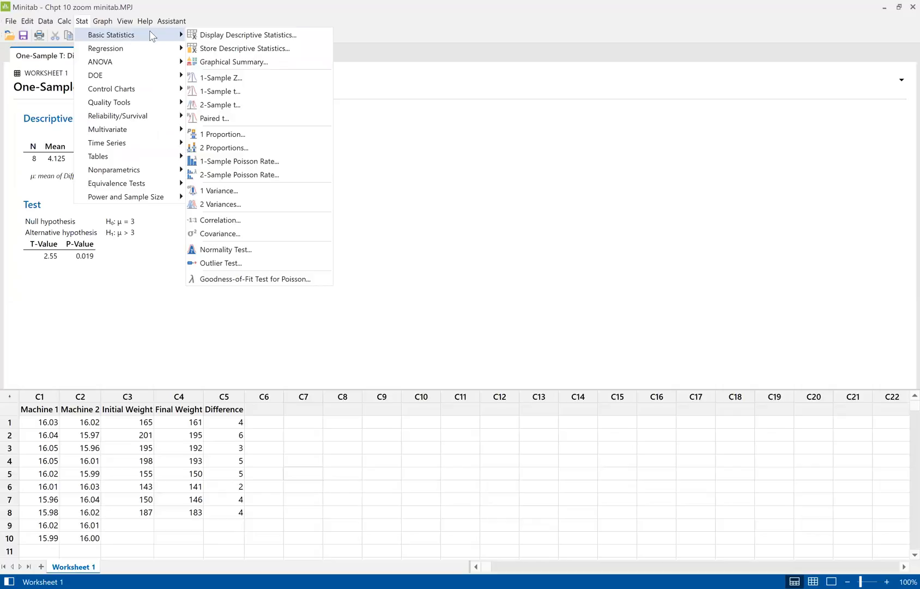
click(236, 93)
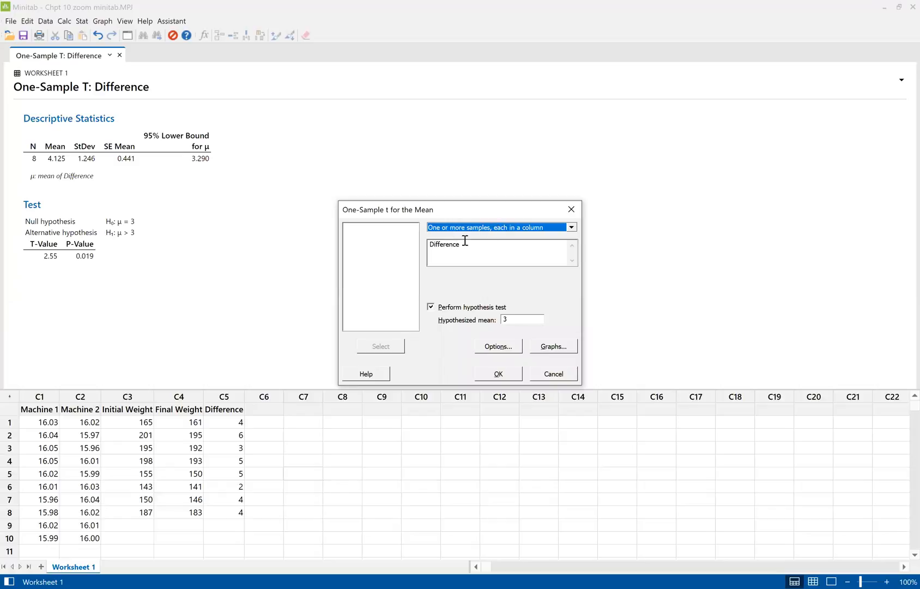
click(445, 250)
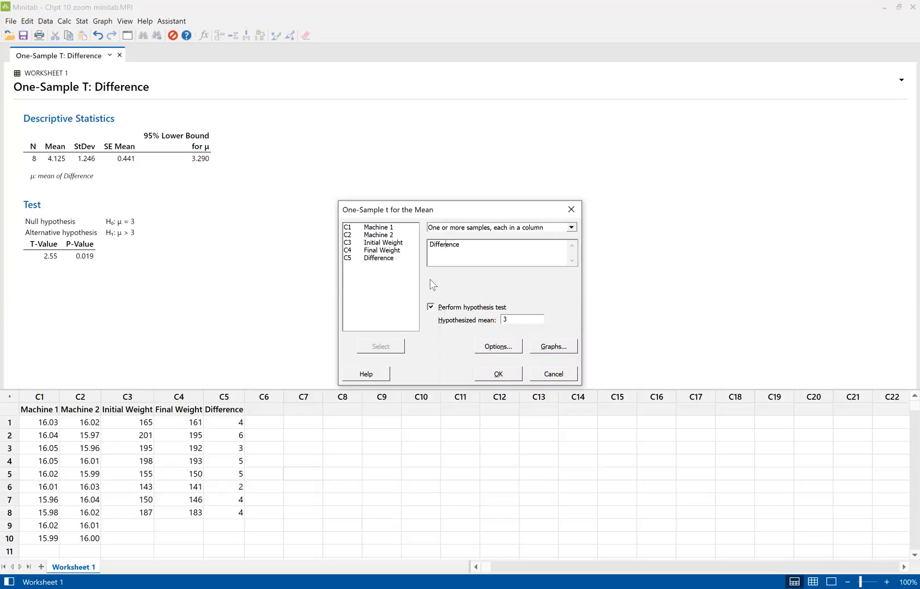
drag(521, 320, 503, 320)
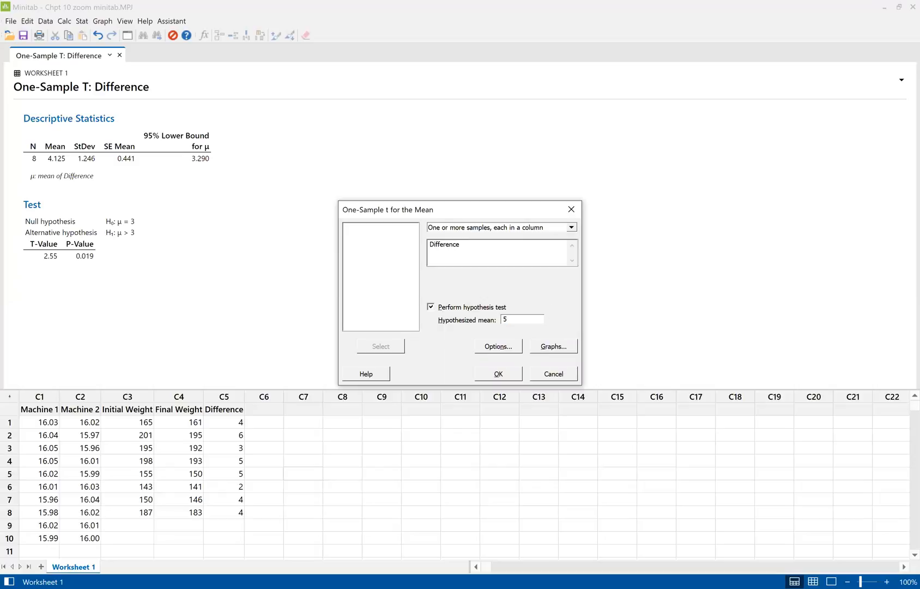
click(501, 351)
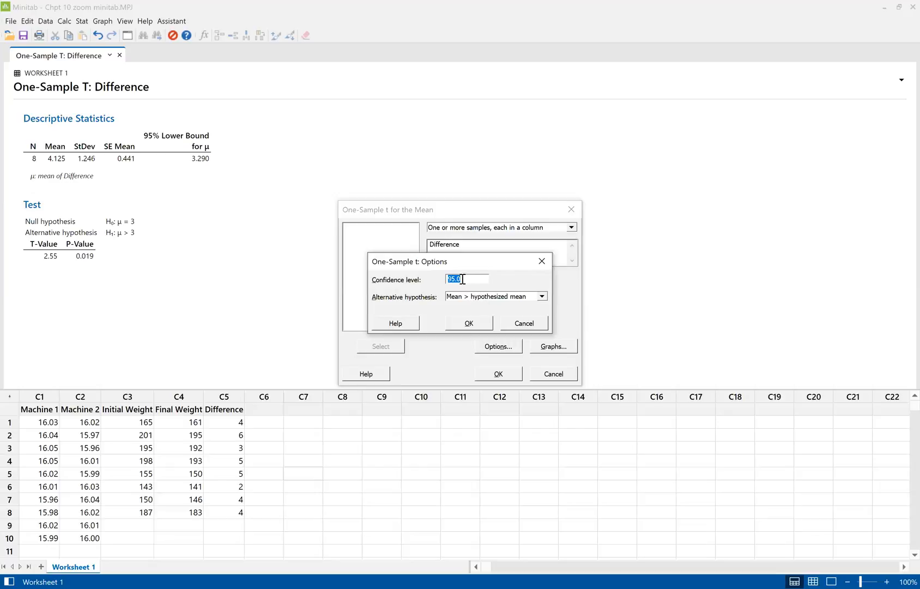
click(469, 323)
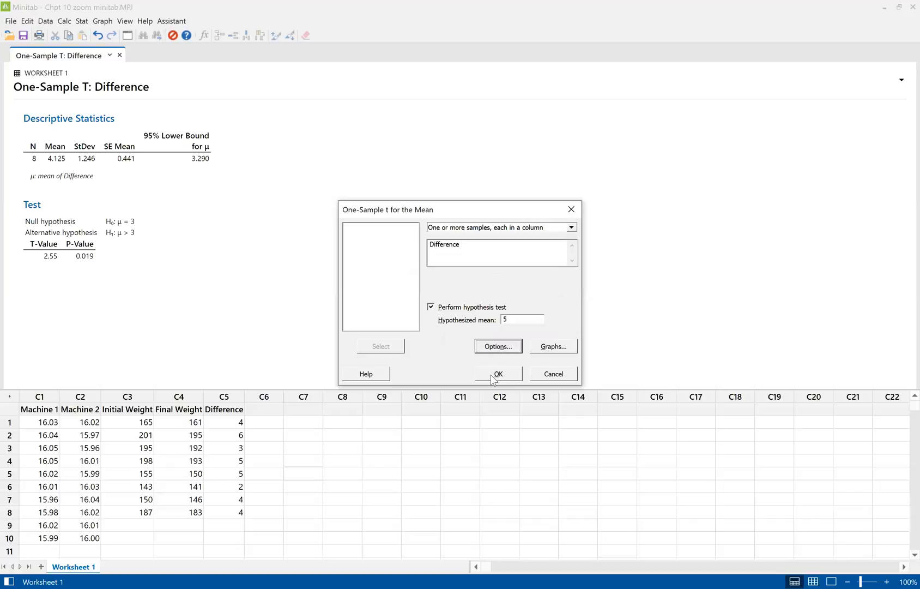
click(496, 374)
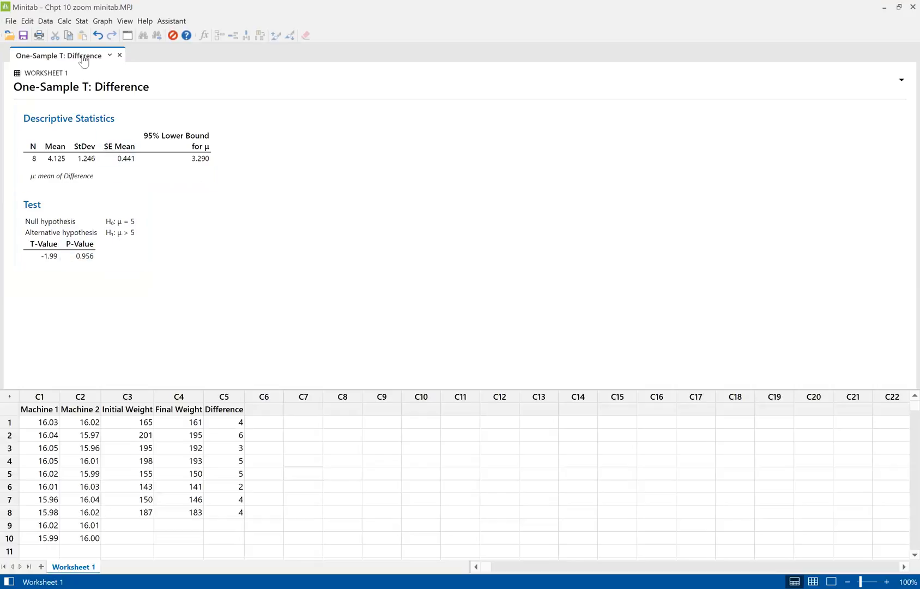
Start a further 1-Sample t test on the Difference column and set its hypothesized mean to 3
click(82, 21)
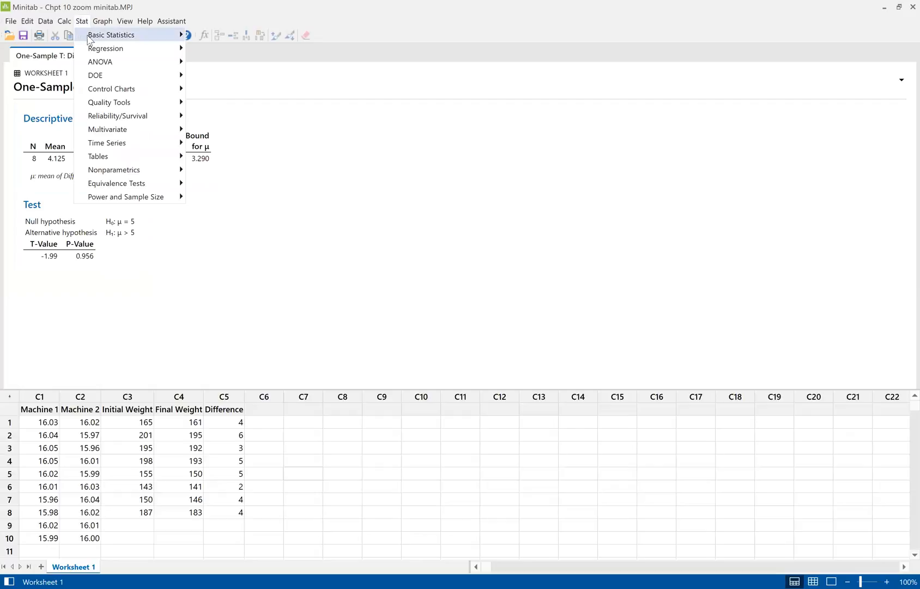
mouse_move(90, 36)
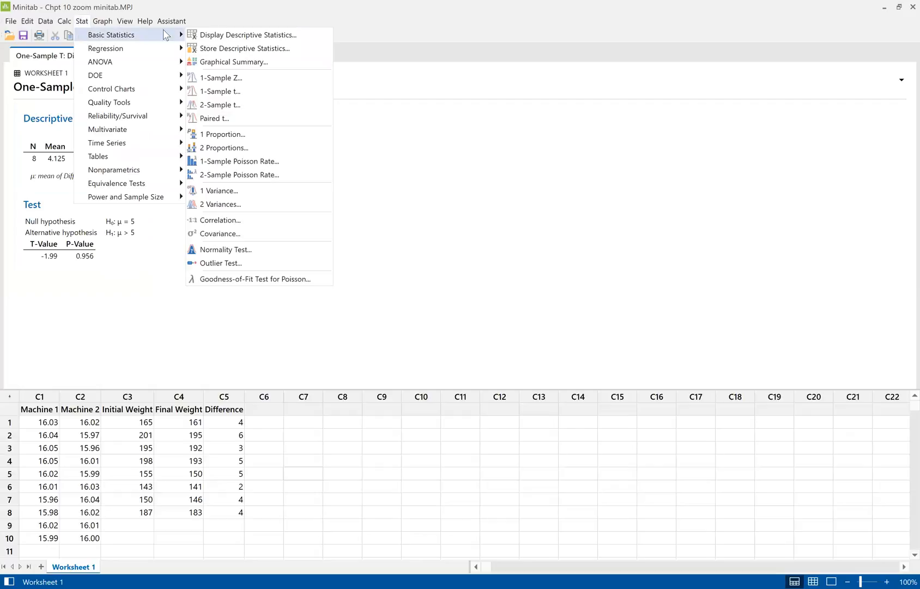
click(227, 96)
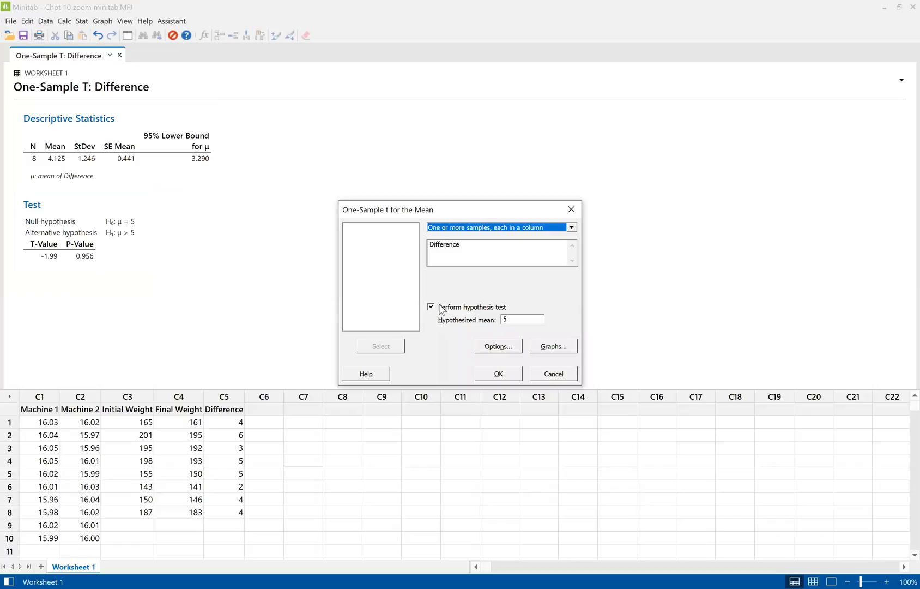
click(508, 320)
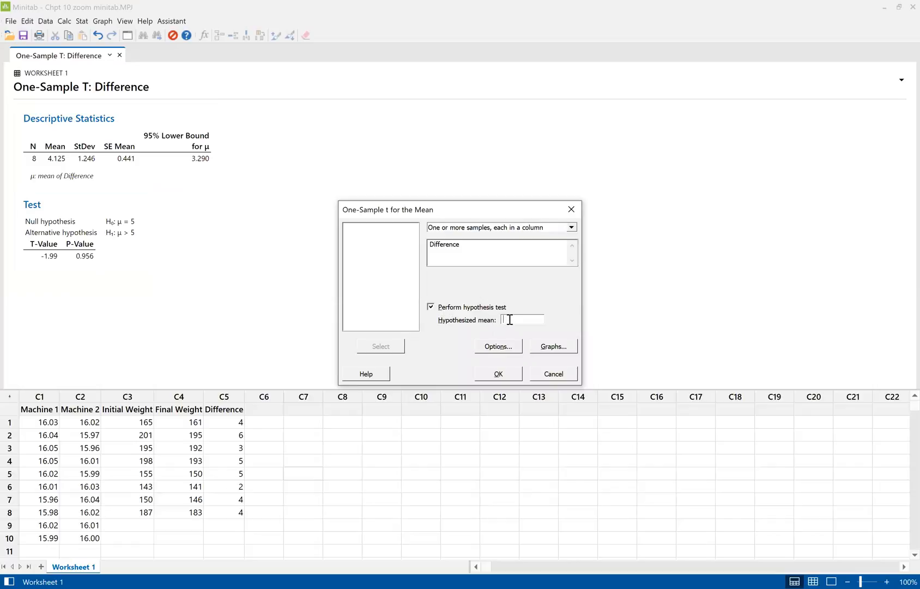
click(519, 246)
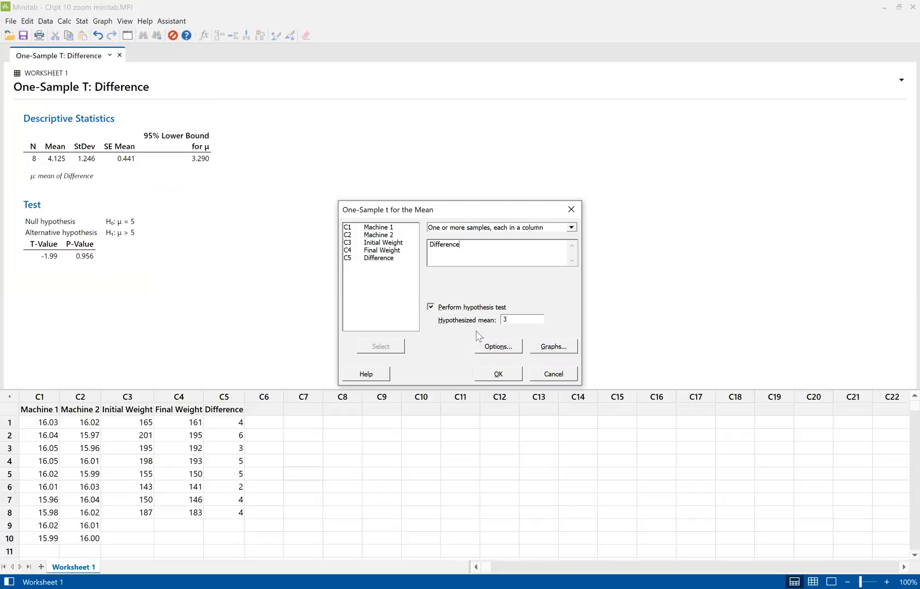
Set the confidence level to 99 with the Mean > hypothesized mean alternative, and run the test
click(487, 347)
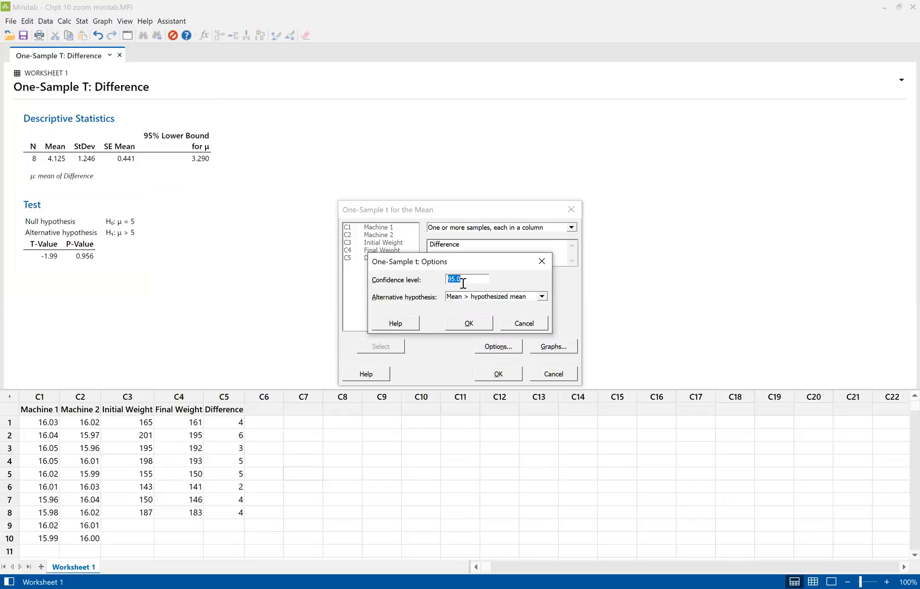
text(99)
click(467, 324)
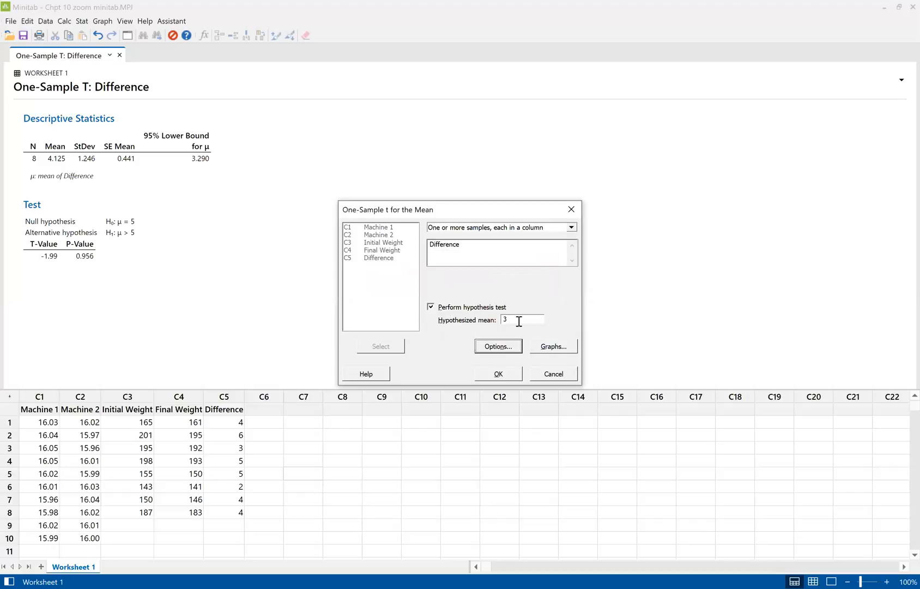
click(501, 367)
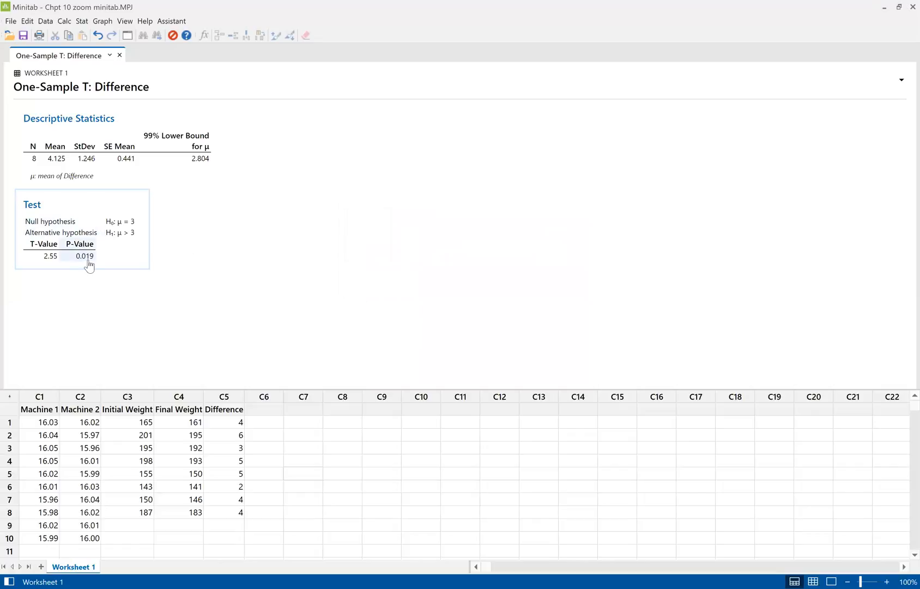